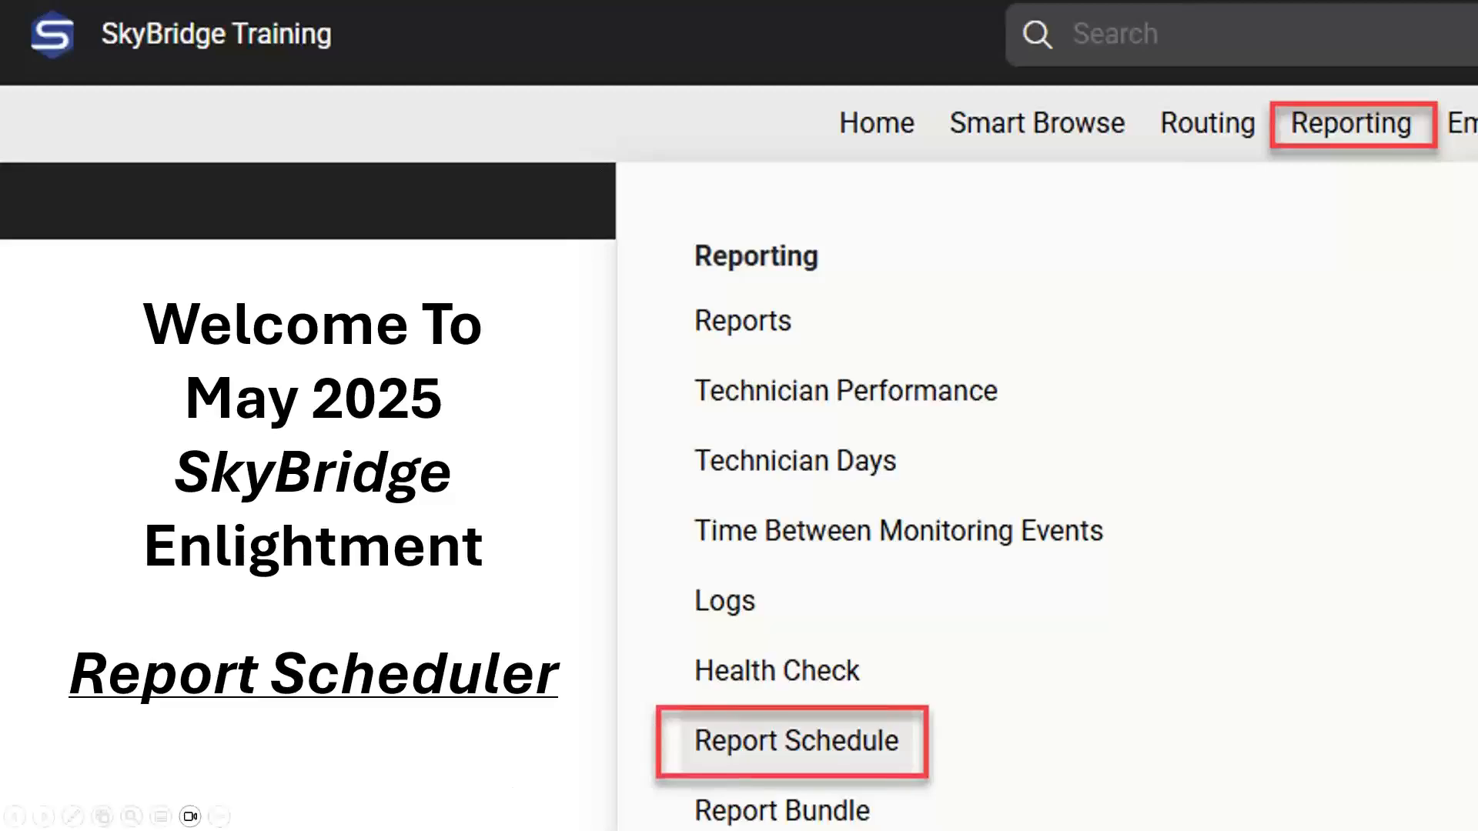
{"action": "key", "text": "Right"}
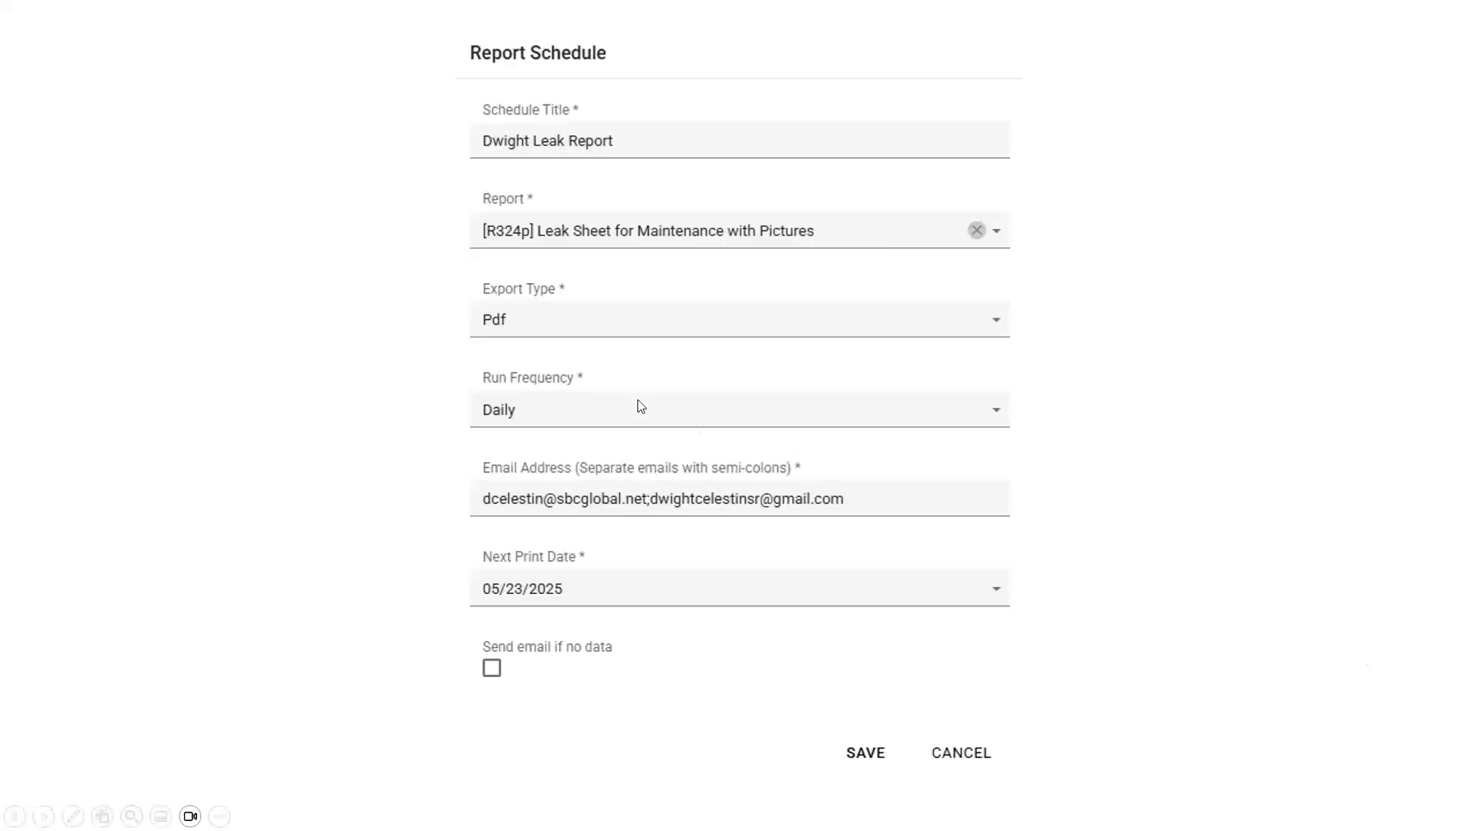
{"action": "key", "text": "Right"}
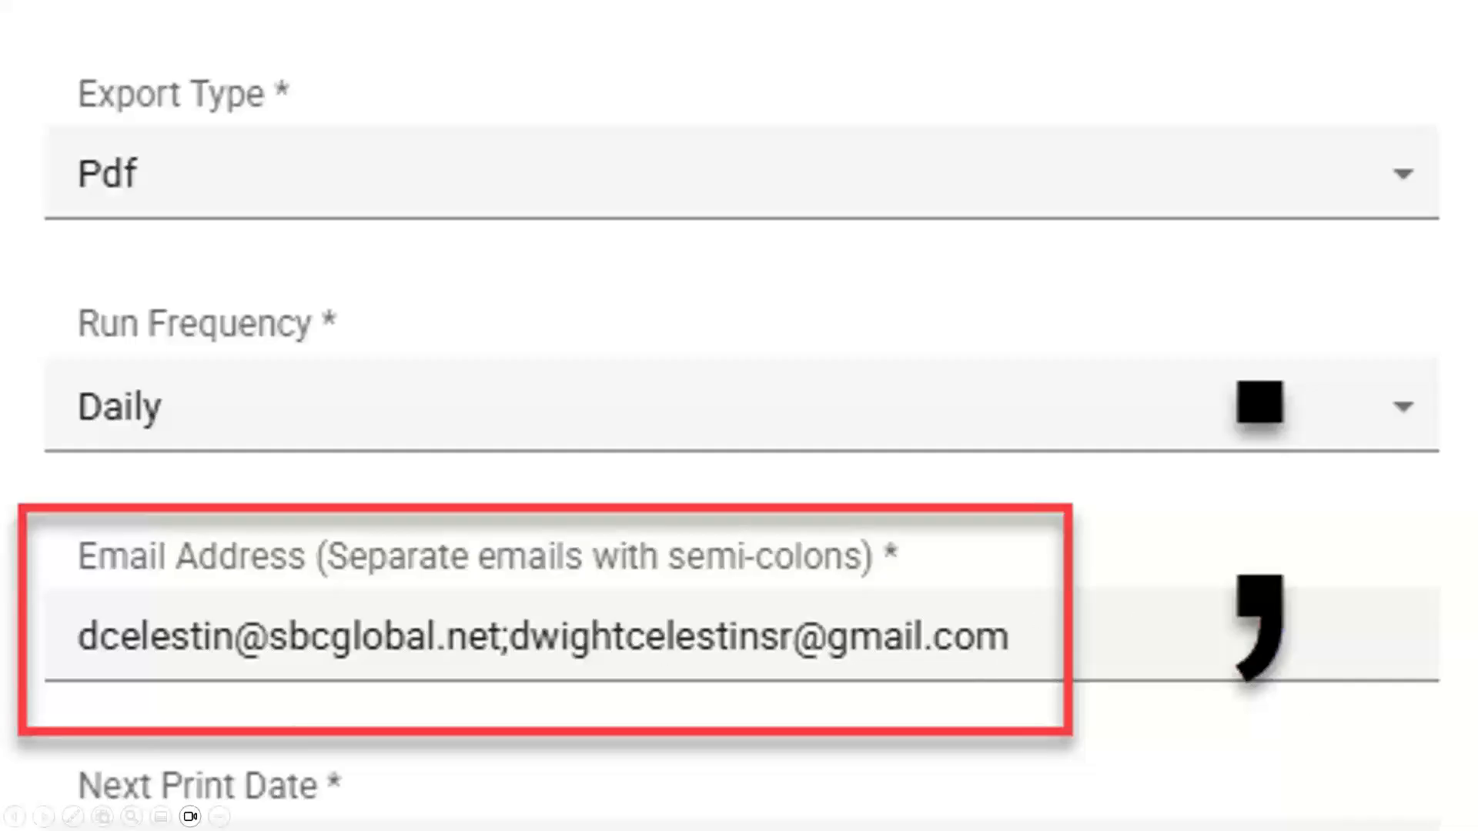
{"action": "key", "text": "Right"}
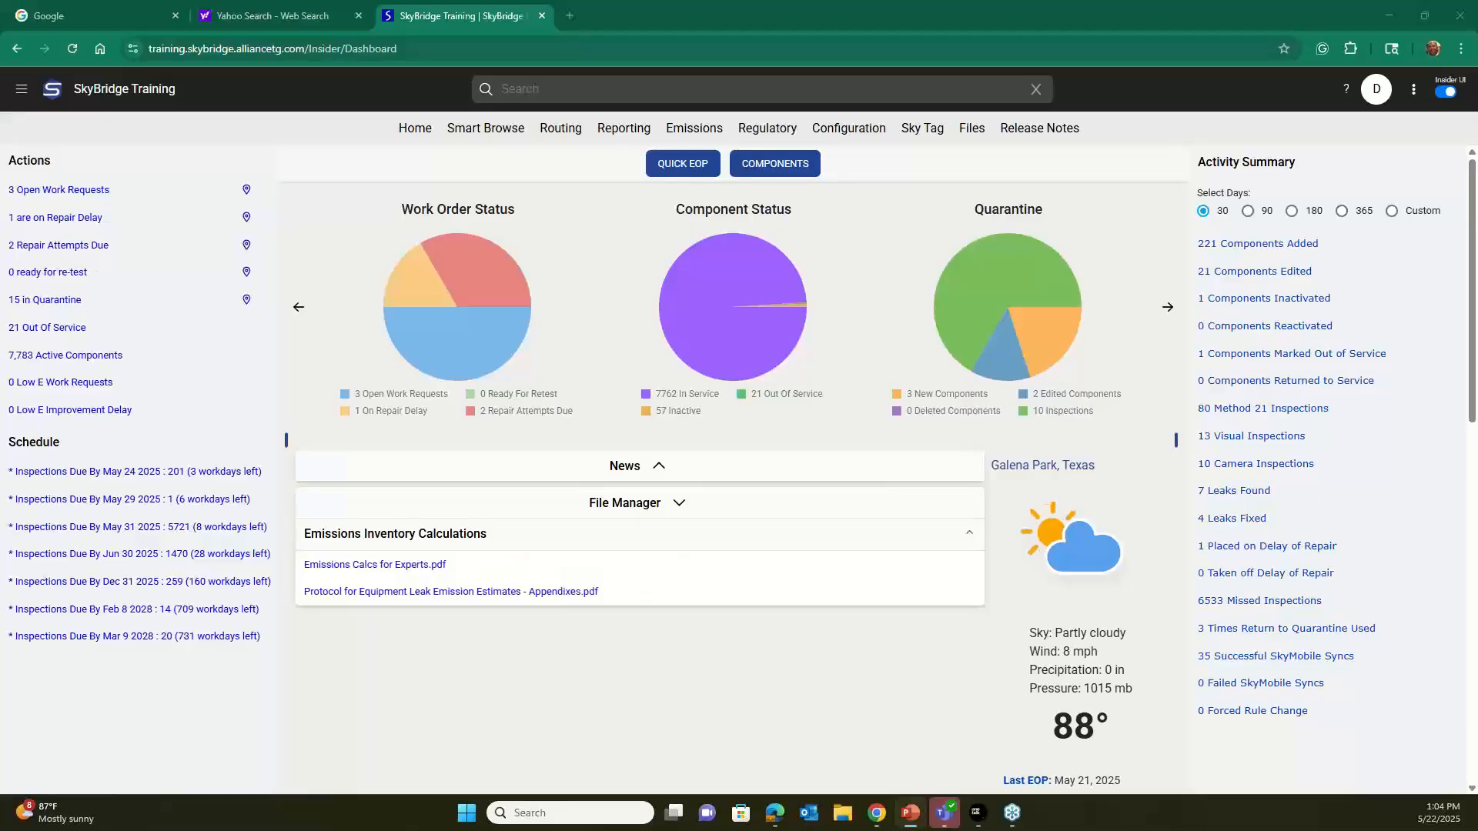
Go to the Report Schedule page and start a new schedule titled "DW1 Leak Report".
{"action": "left_click", "coordinate": [624, 143]}
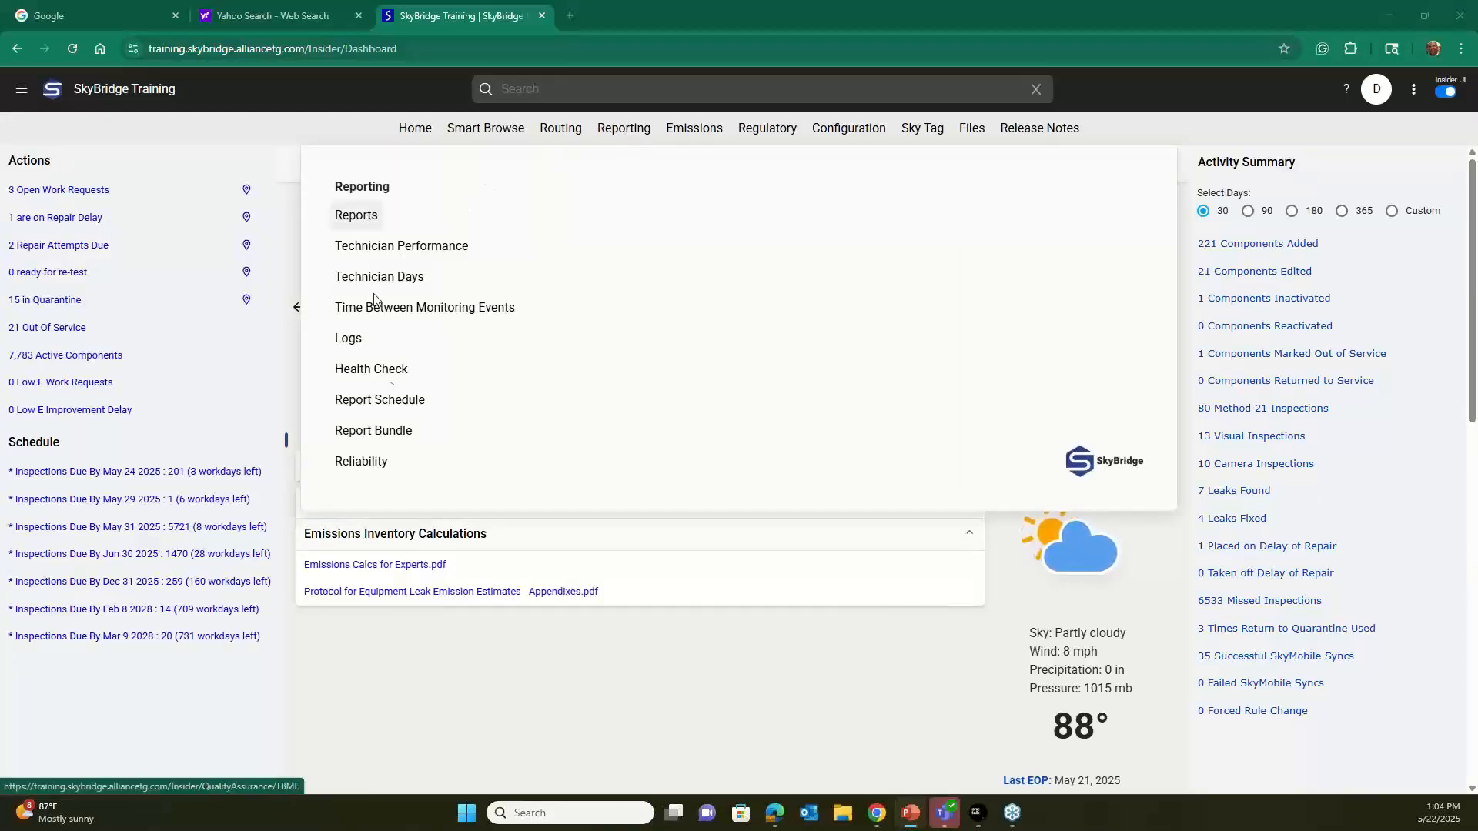
{"action": "left_click", "coordinate": [378, 406]}
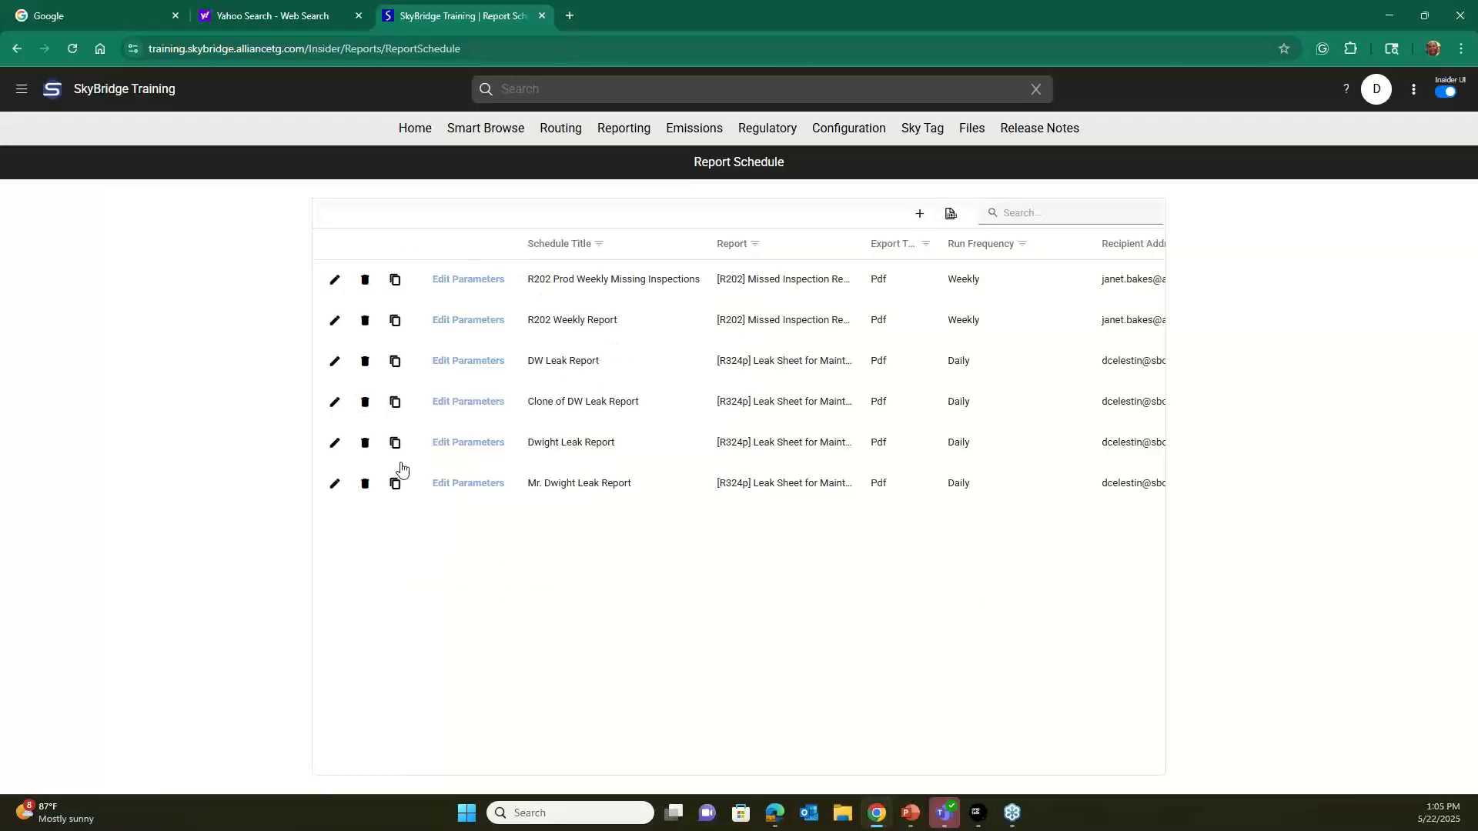
{"action": "left_click", "coordinate": [916, 217]}
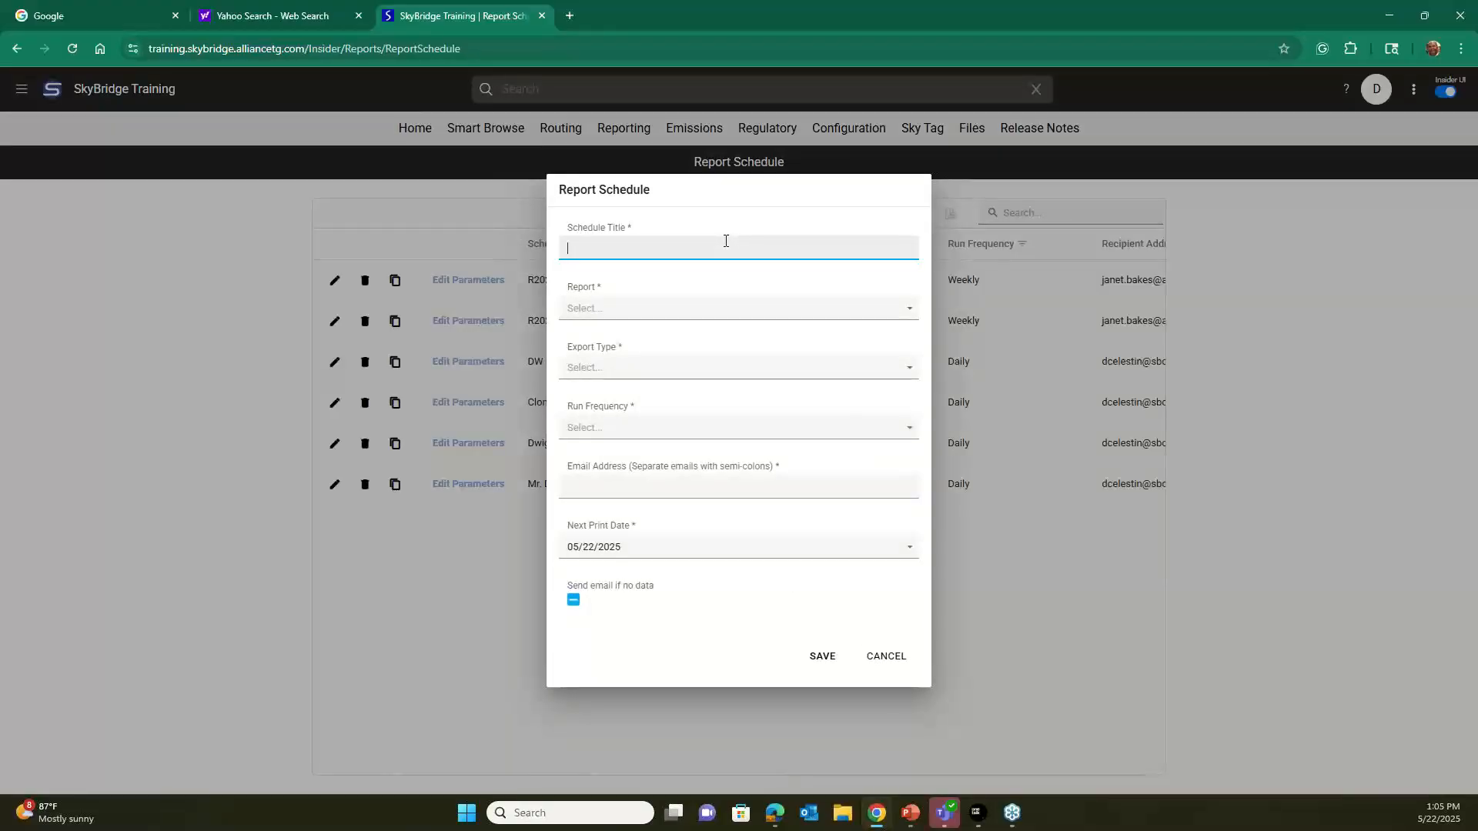
{"action": "type", "text": "DW1 Leak Report"}
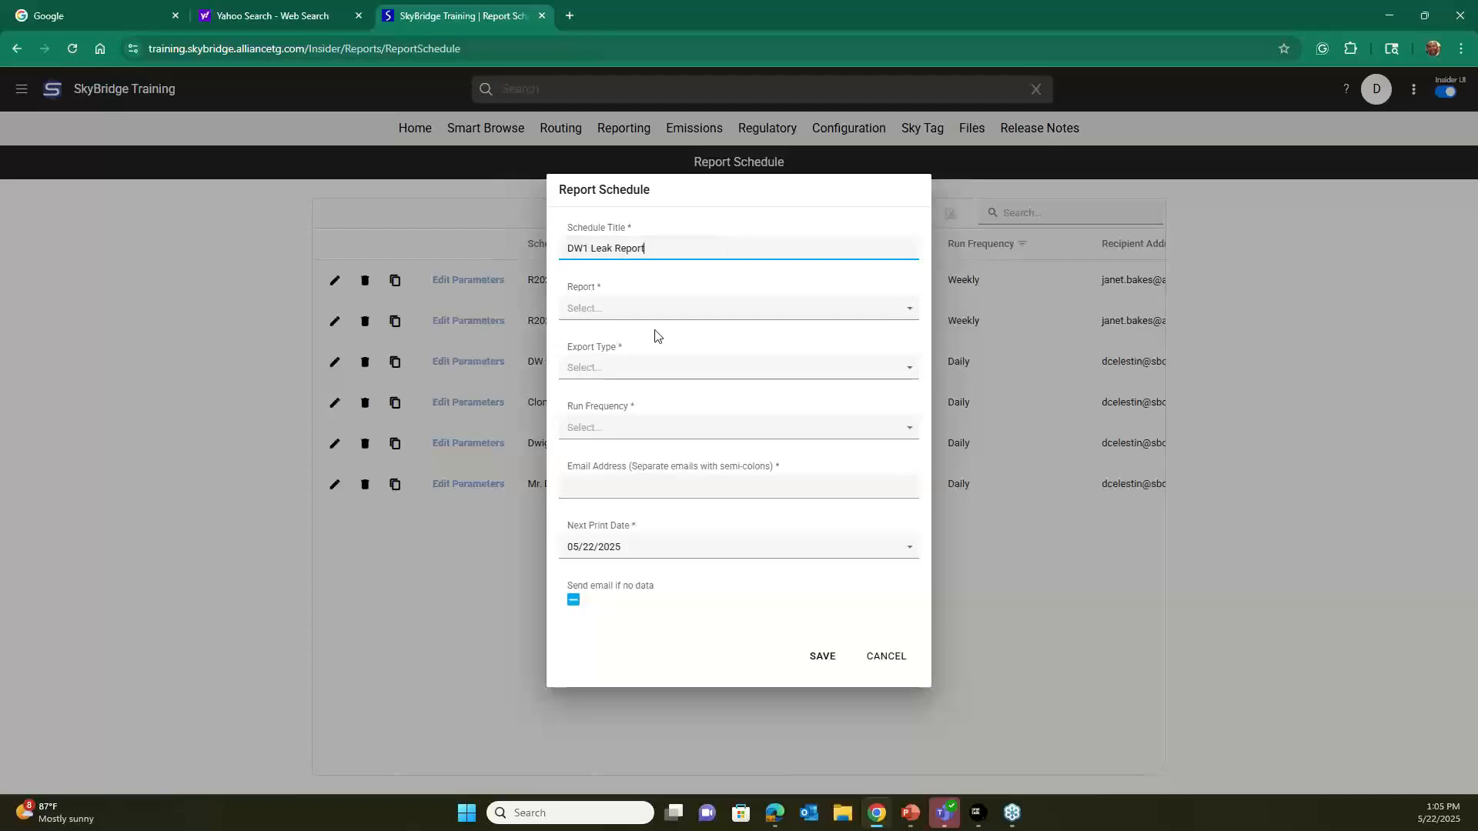
Find the leak reports and choose "[R324p] Leak Sheet for Maintenance with Pictures" as the schedule's report.
{"action": "left_click", "coordinate": [634, 312]}
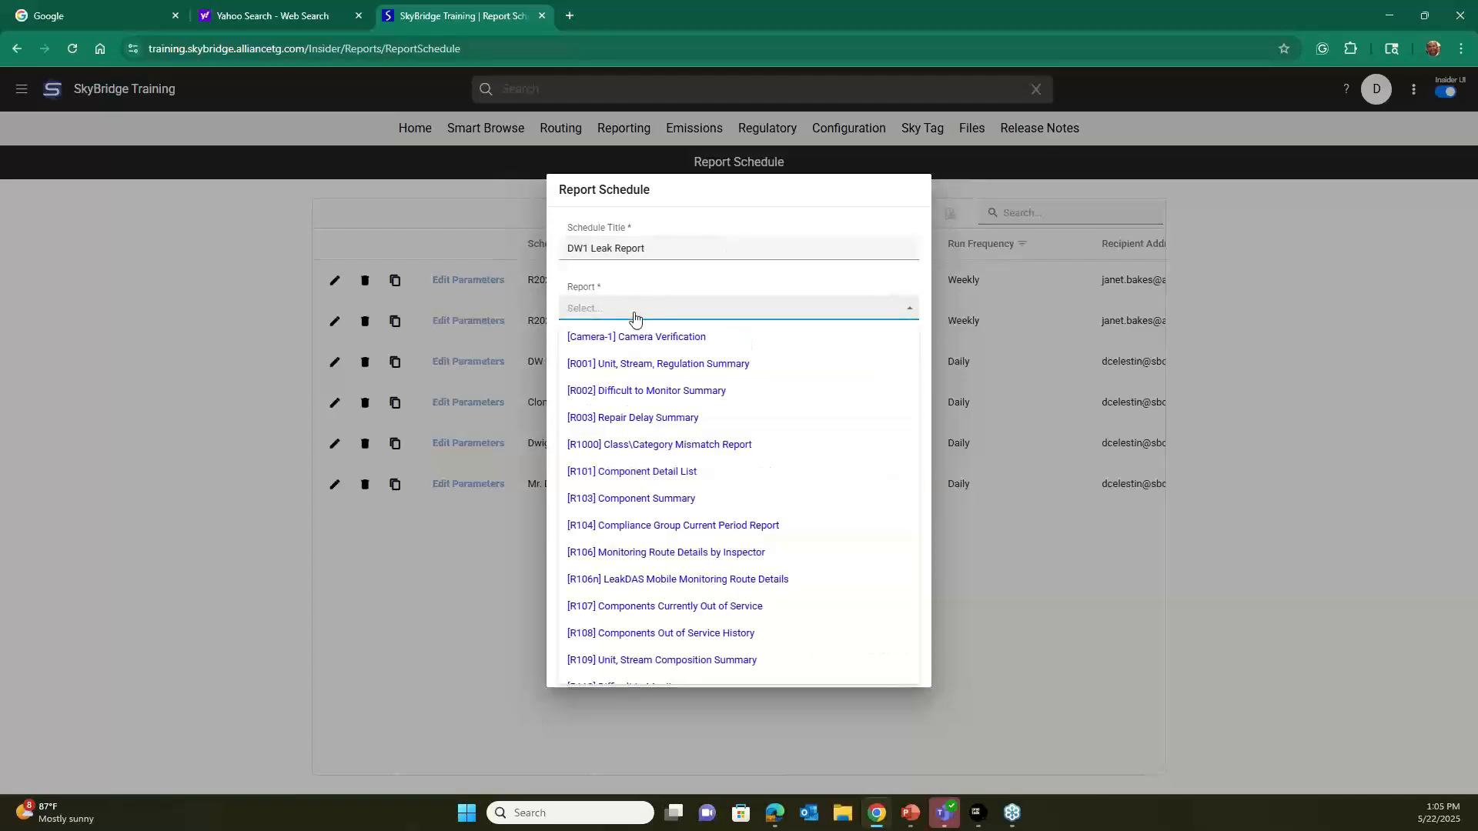
{"action": "type", "text": "leak"}
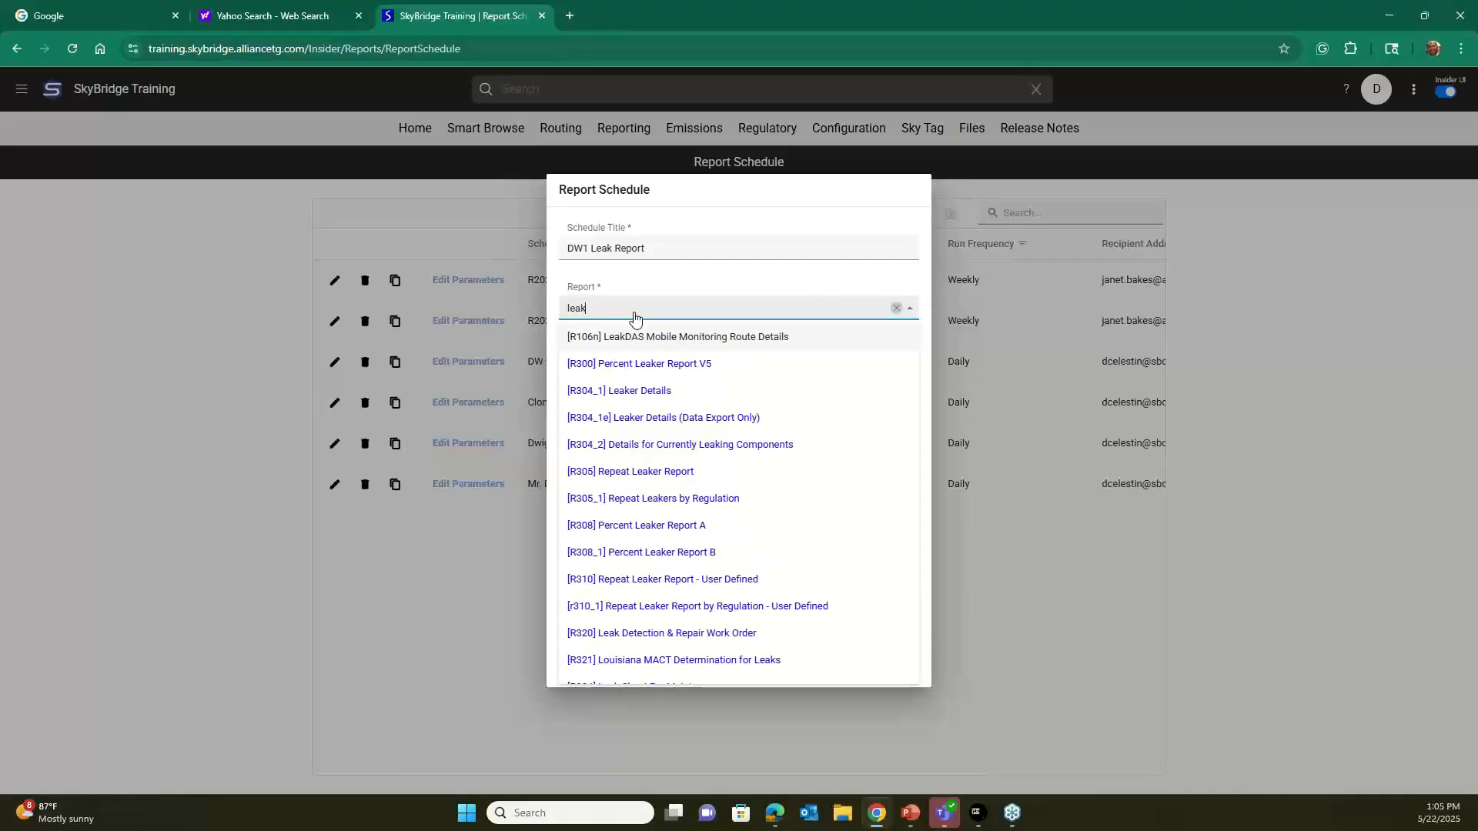
{"action": "scroll", "coordinate": [659, 440], "scroll_direction": "down", "scroll_amount": 2}
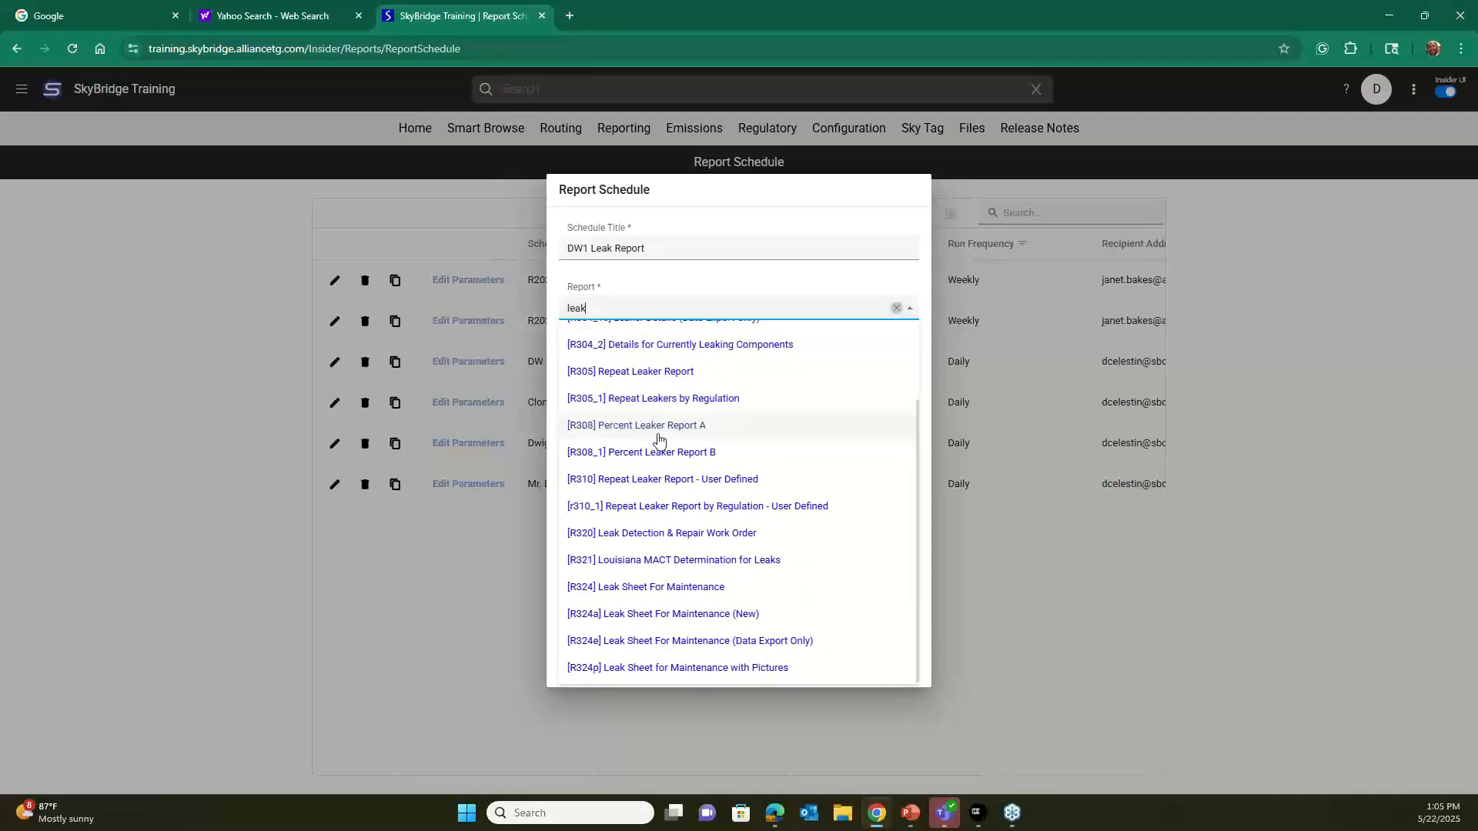
{"action": "left_click", "coordinate": [702, 669]}
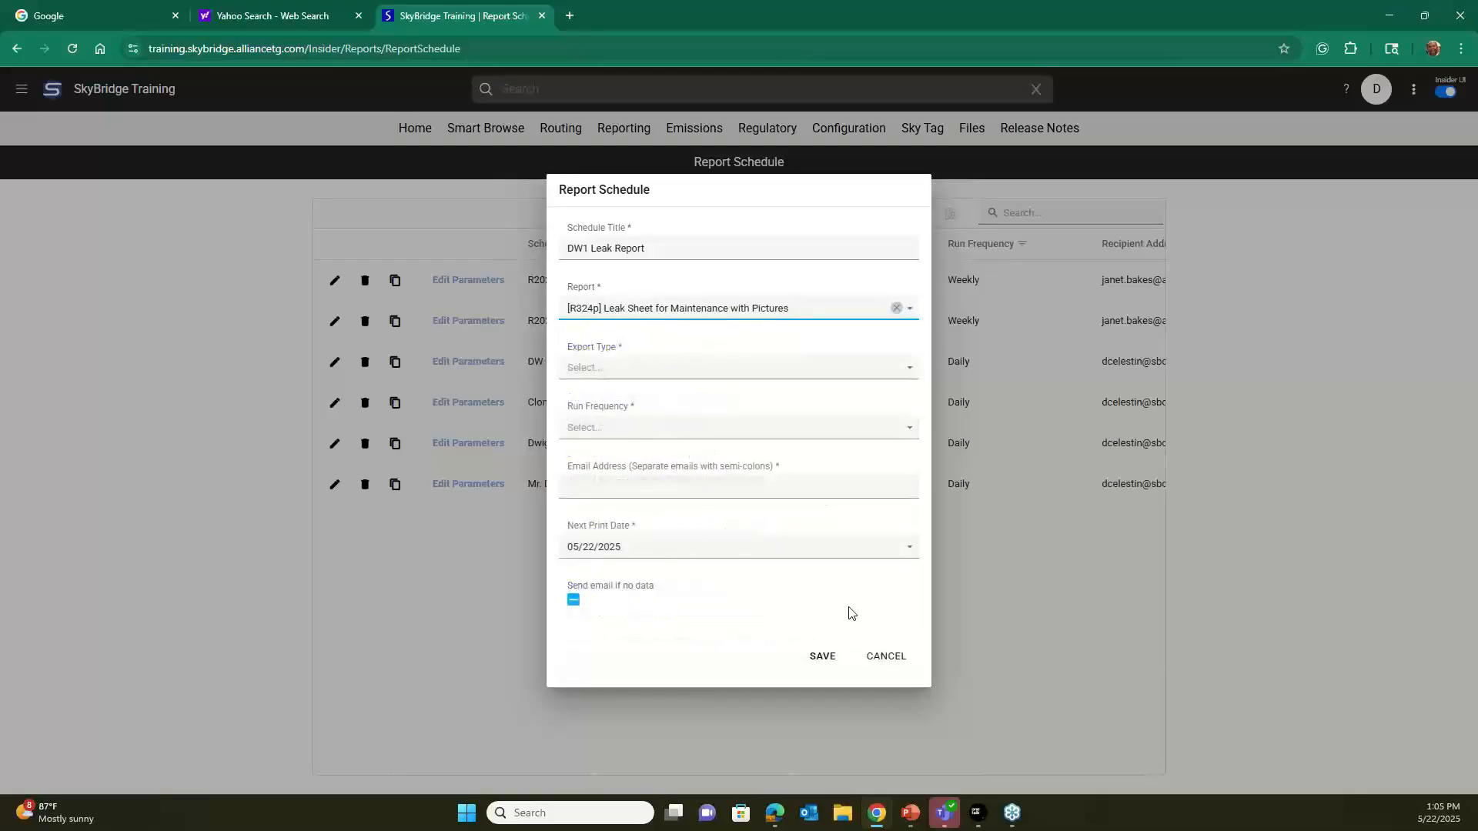
Set the schedule's export type to Pdf and its run frequency to Daily.
{"action": "left_click", "coordinate": [926, 377]}
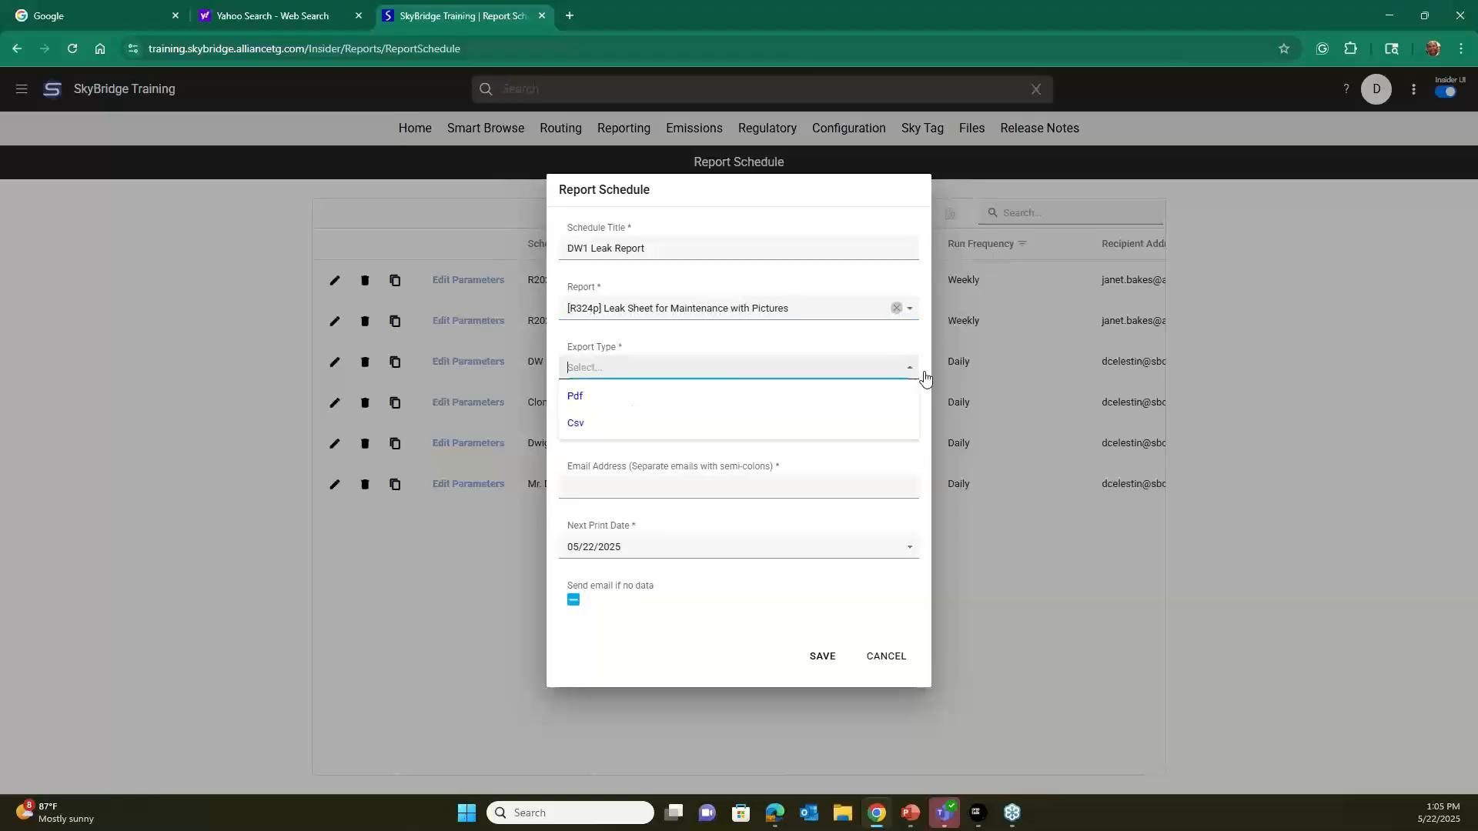
{"action": "left_click", "coordinate": [606, 402]}
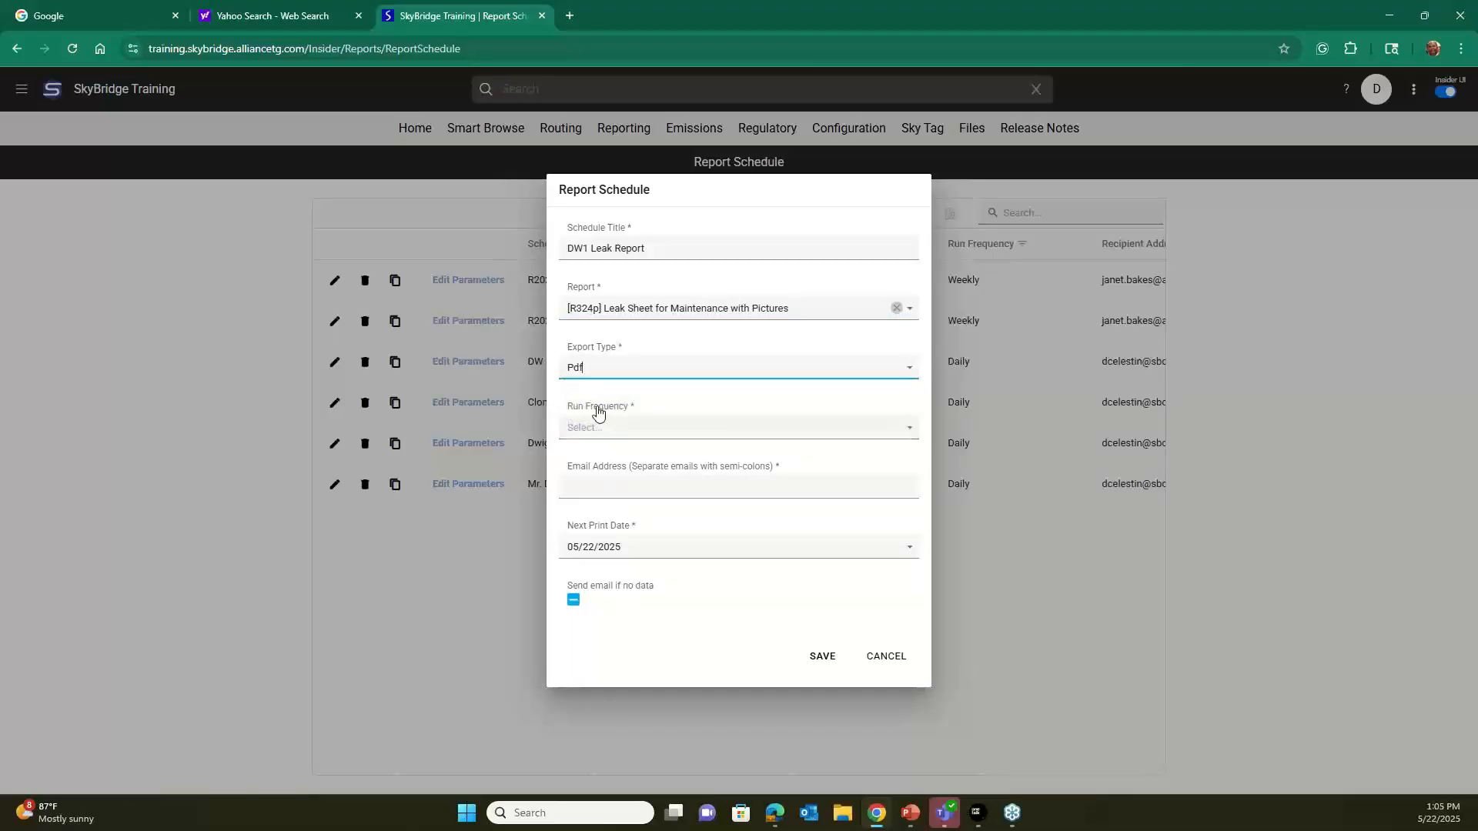
{"action": "left_click", "coordinate": [909, 431]}
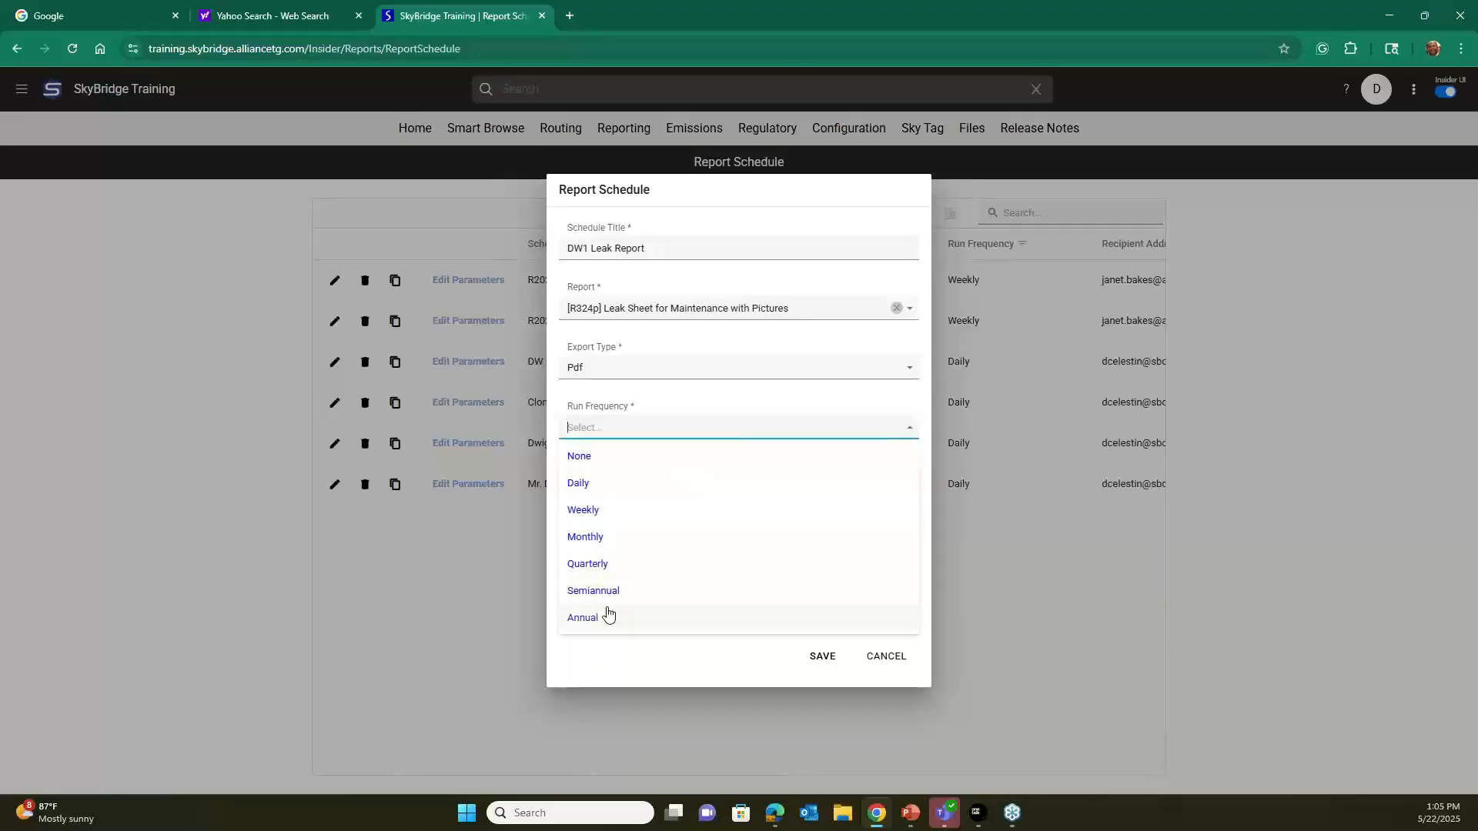
{"action": "left_click", "coordinate": [599, 489]}
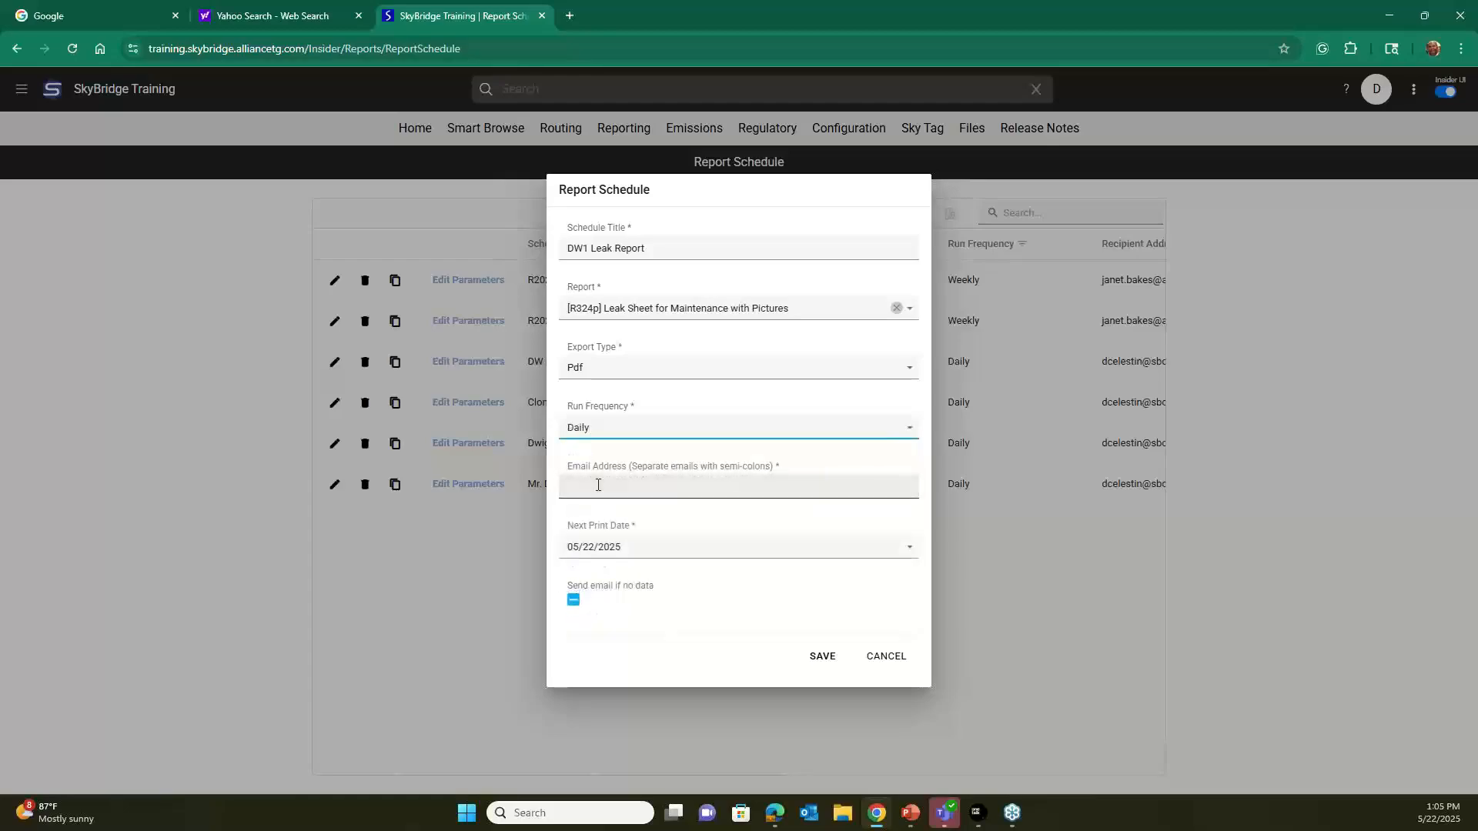
Turn off sending an email if there is no data, and enter the recipient's email address.
{"action": "left_click", "coordinate": [570, 609]}
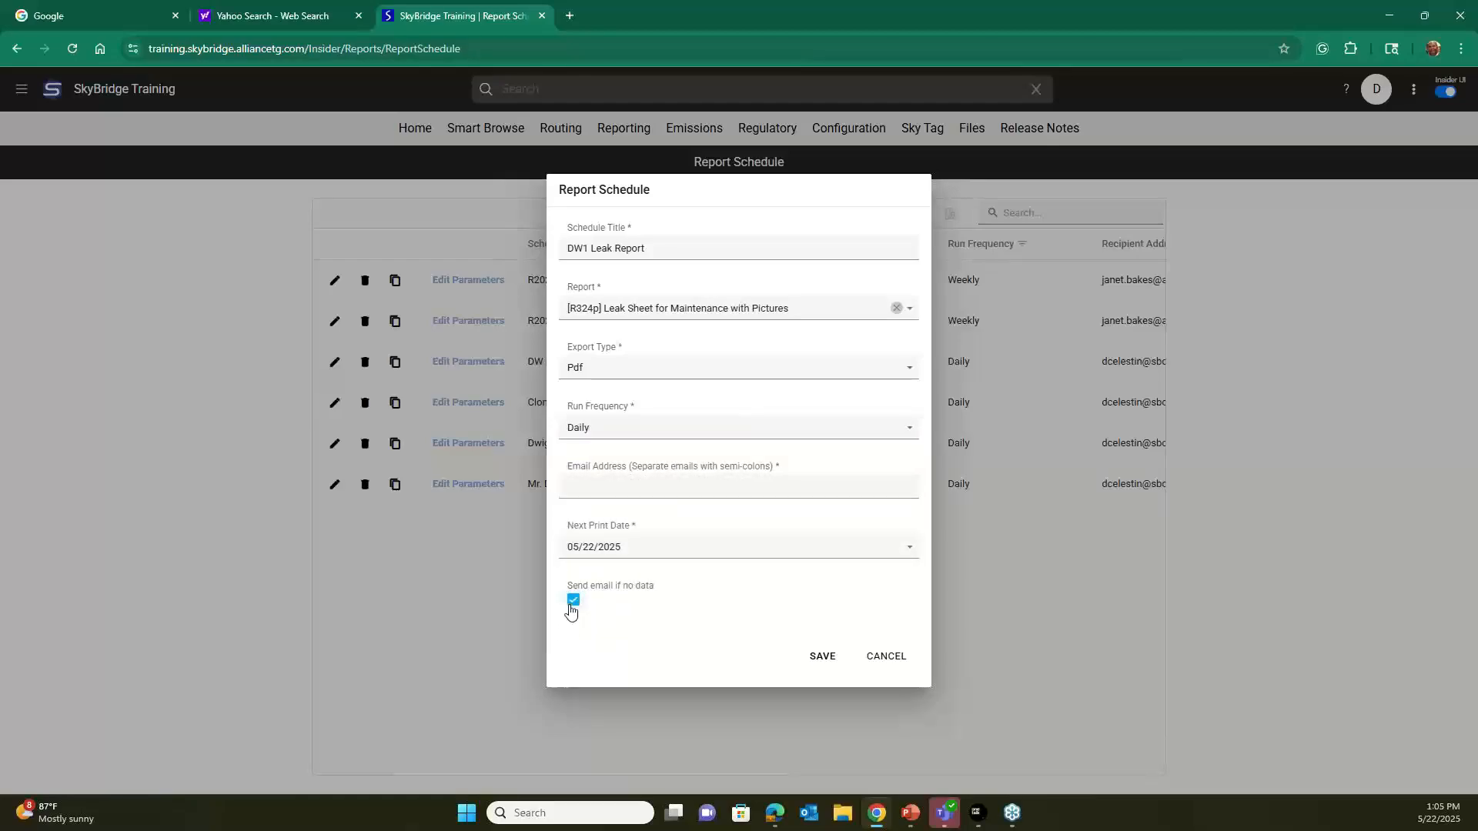
{"action": "left_click", "coordinate": [570, 608]}
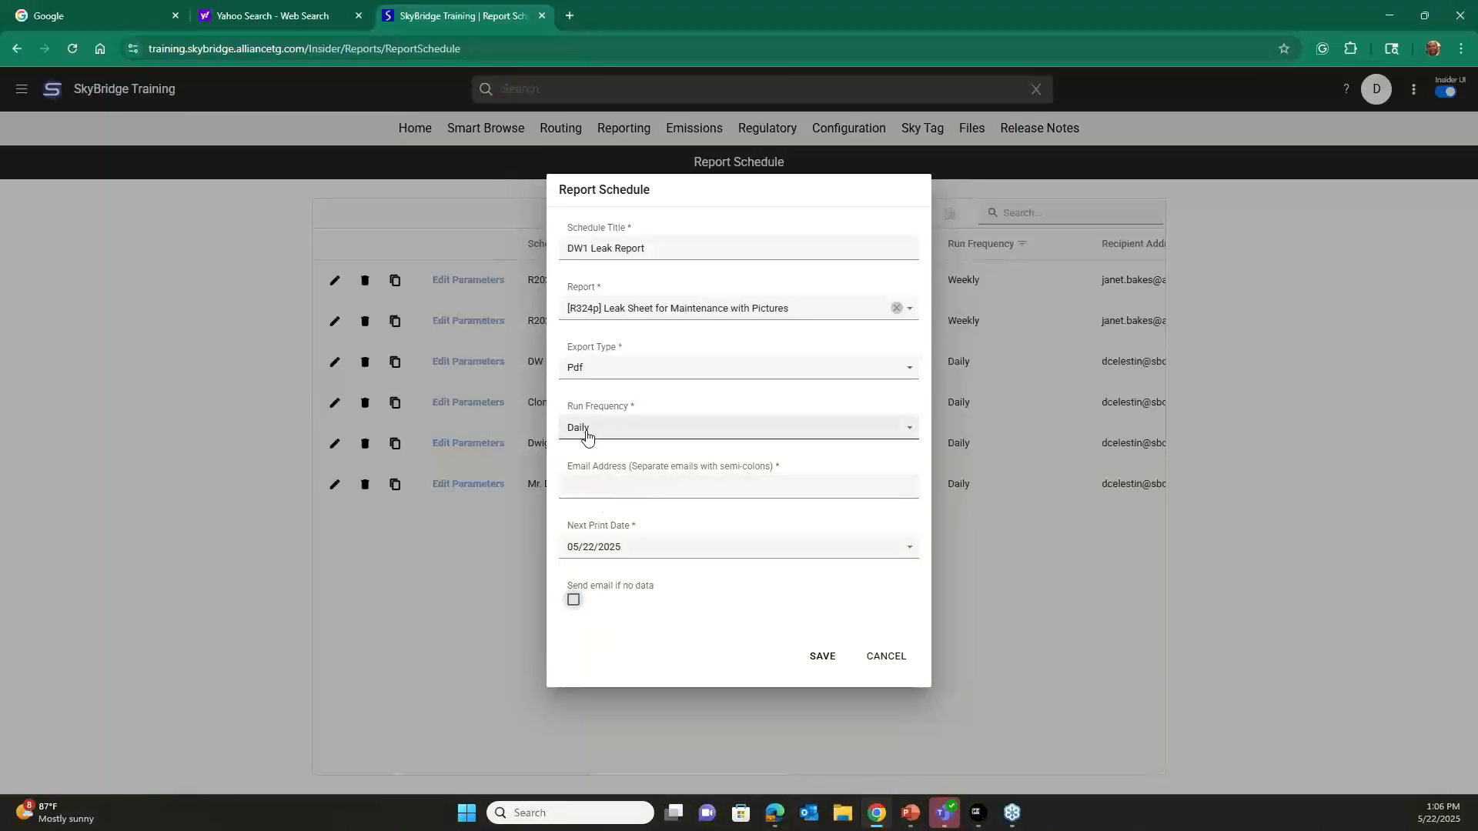
{"action": "left_click", "coordinate": [660, 476]}
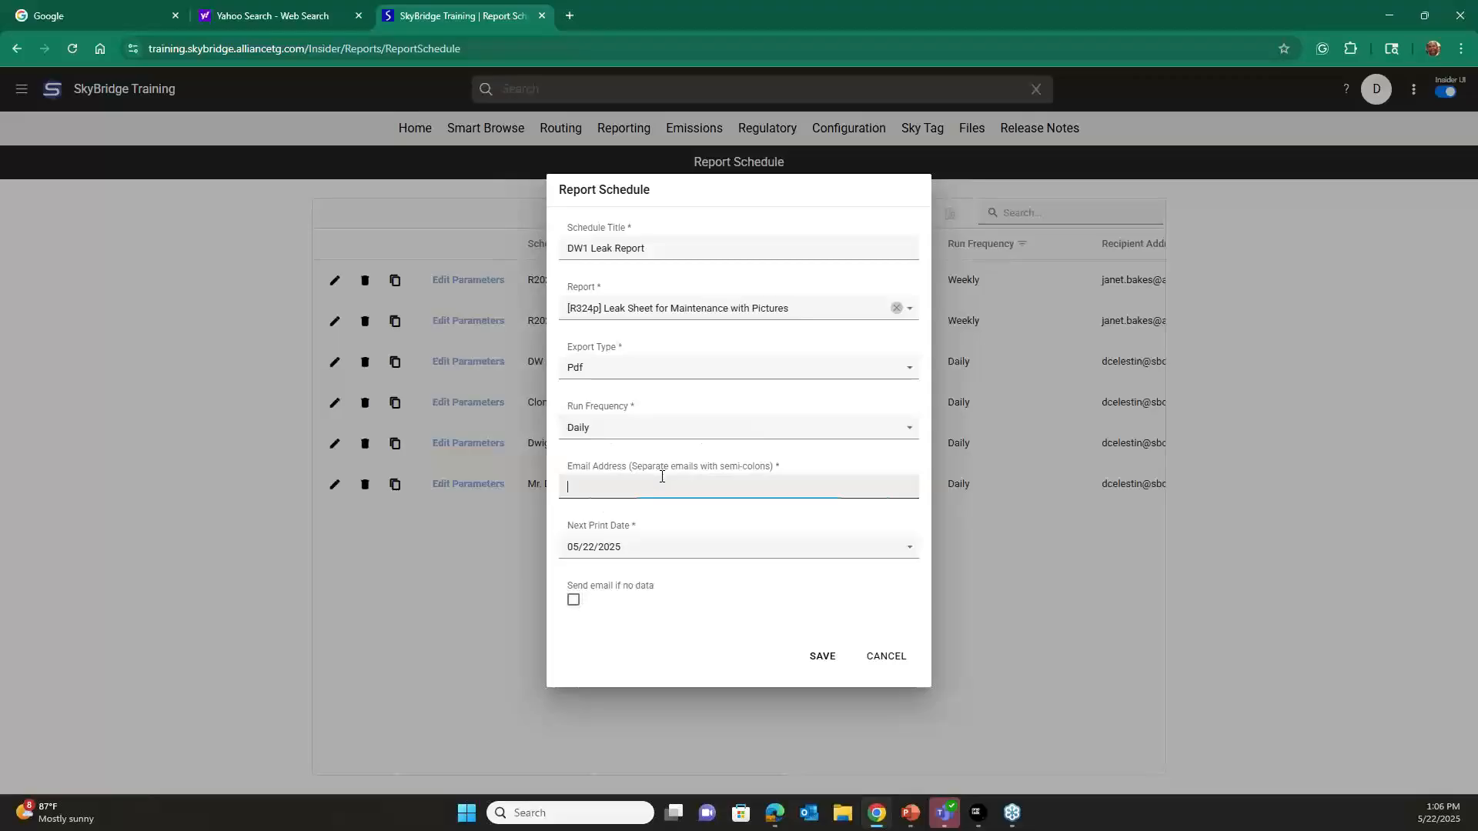
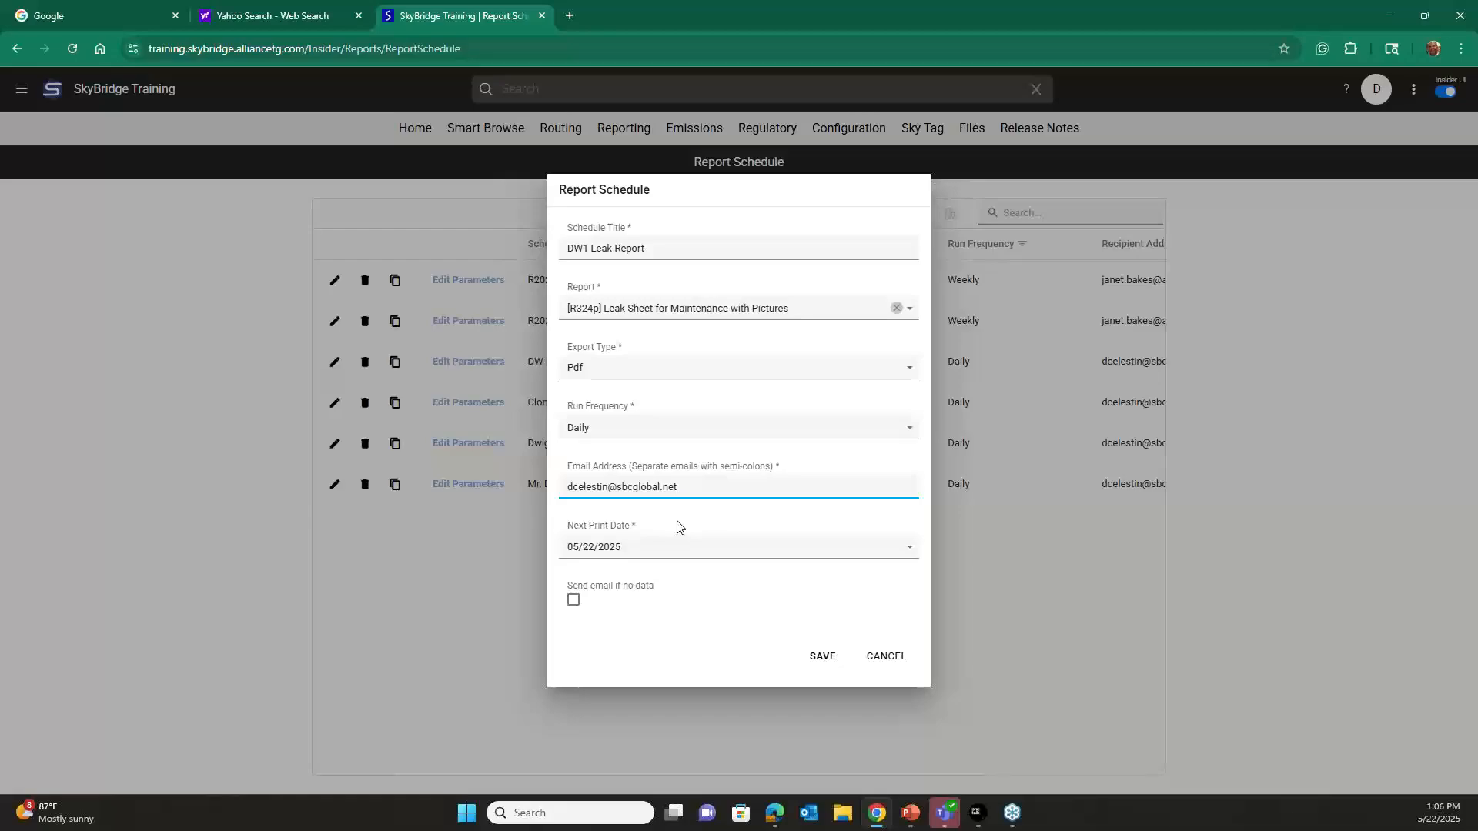
{"action": "type", "text": ";;"}
Set the next print date to 05/22/2025 and save the report schedule.
{"action": "left_click", "coordinate": [921, 558]}
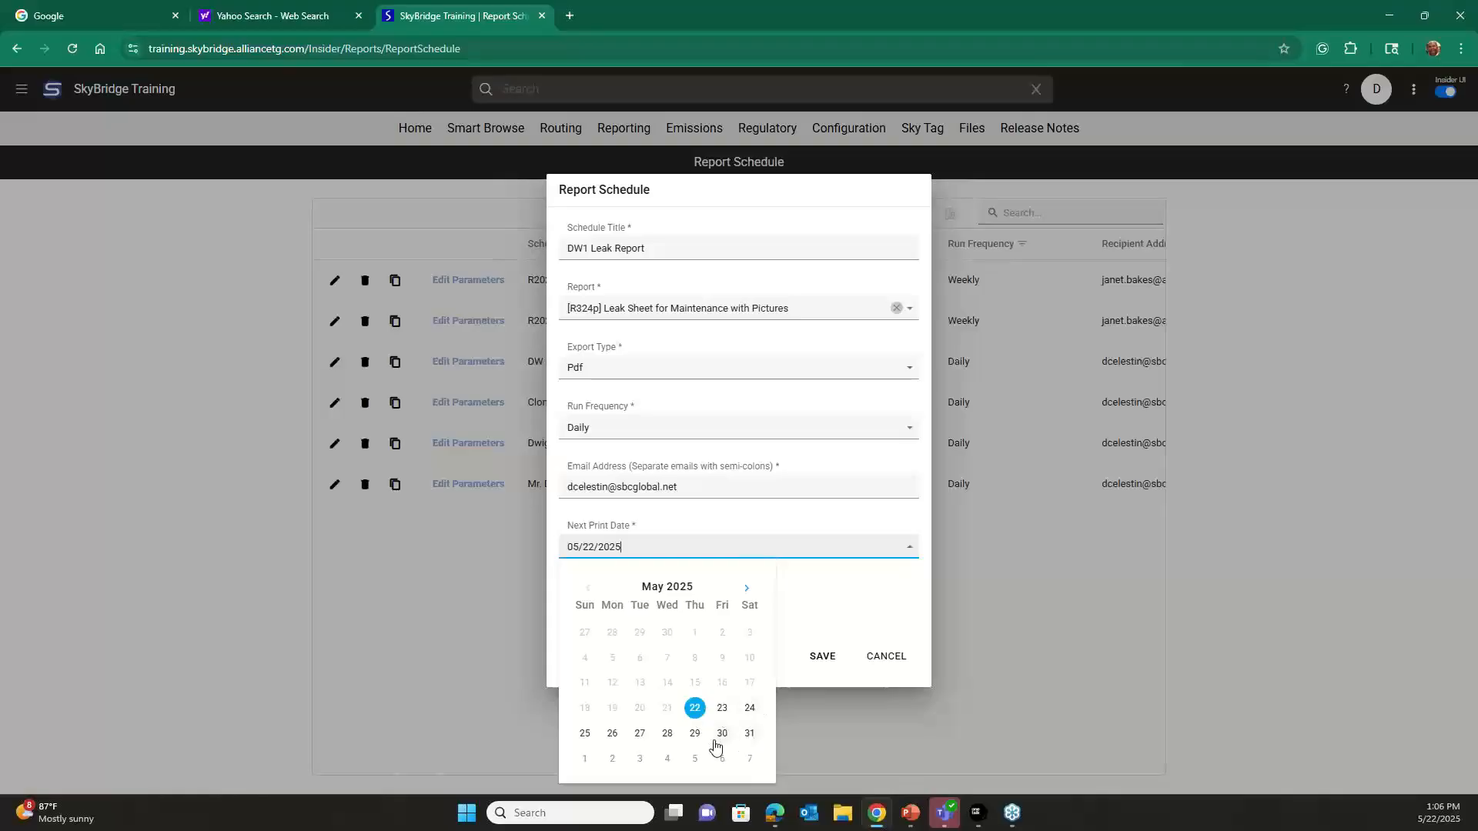
{"action": "left_click", "coordinate": [699, 712]}
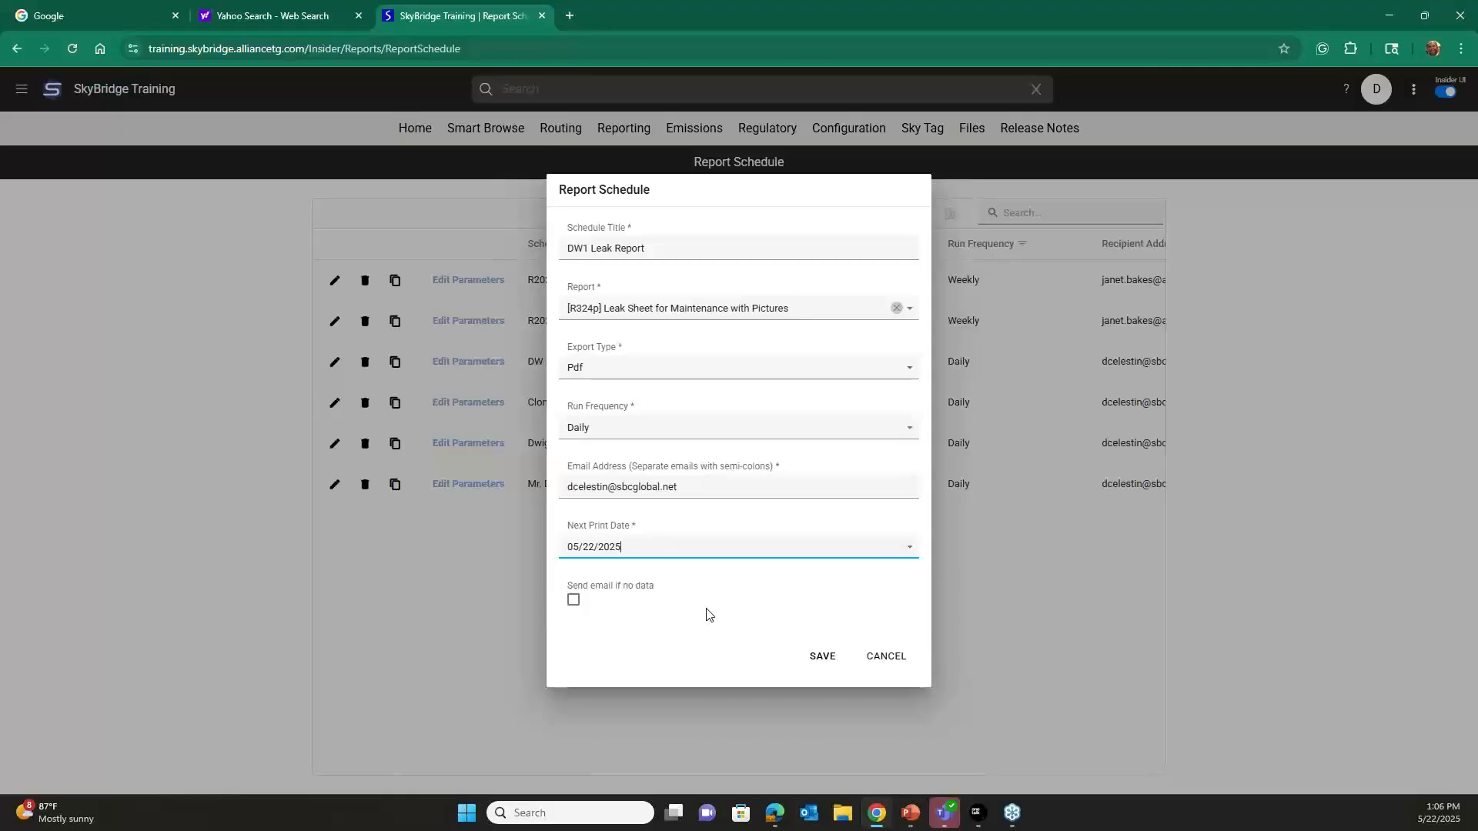
{"action": "left_click", "coordinate": [822, 662]}
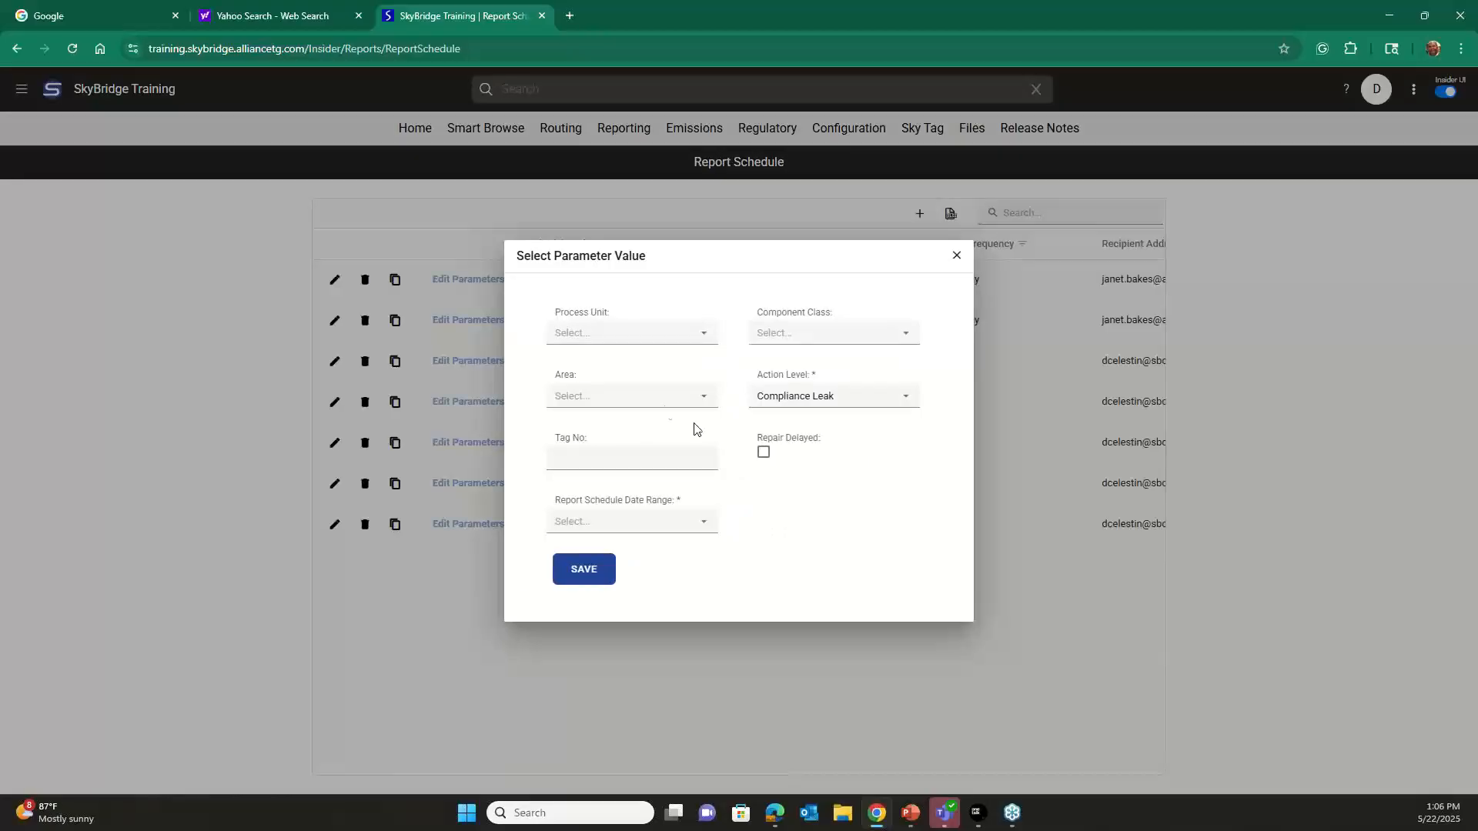
Set the Process Unit parameter to FCC and review the Component Class and Action Level options without changing them.
{"action": "left_click", "coordinate": [700, 341]}
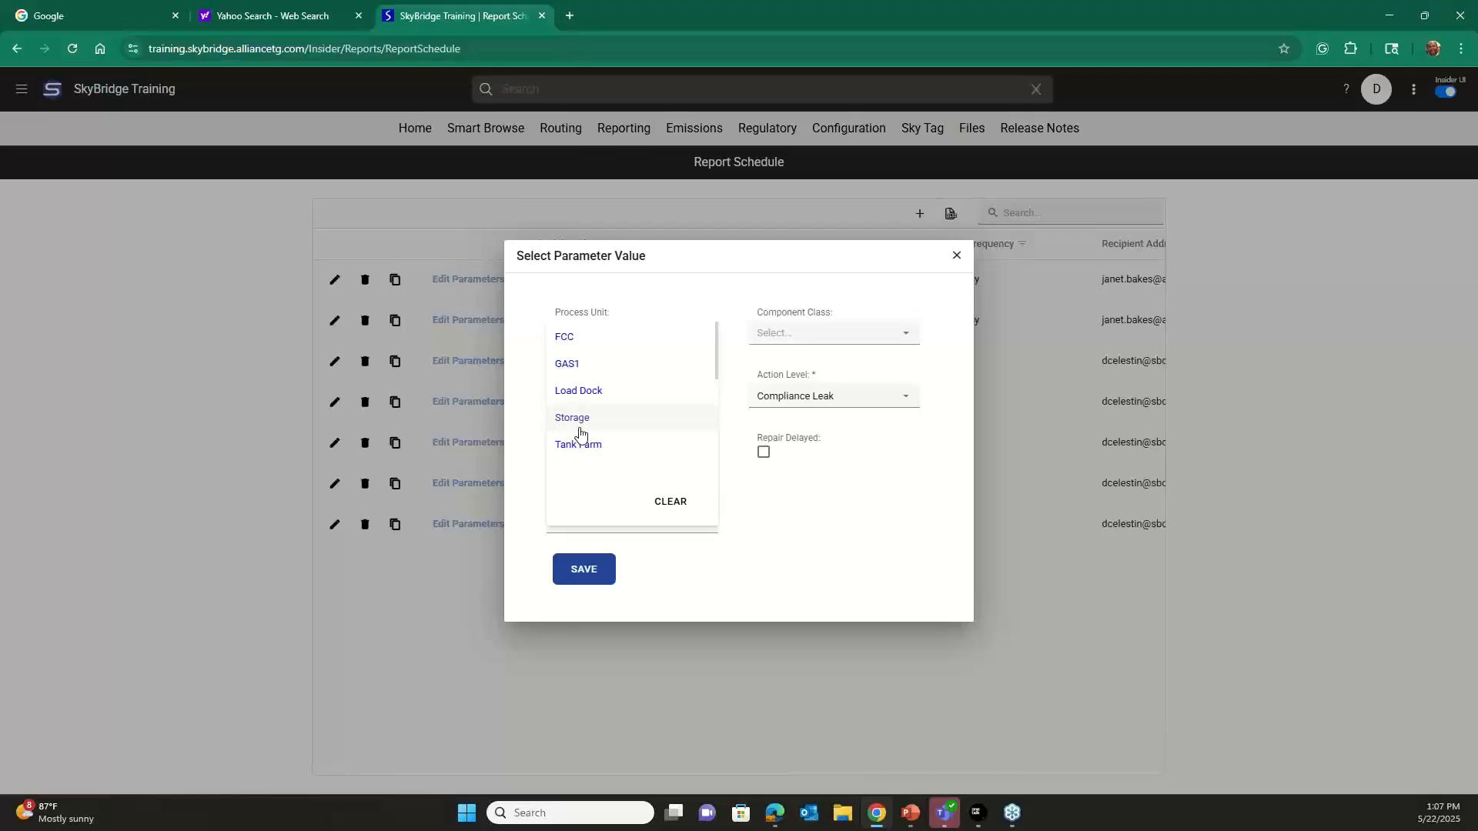
{"action": "left_click", "coordinate": [583, 339]}
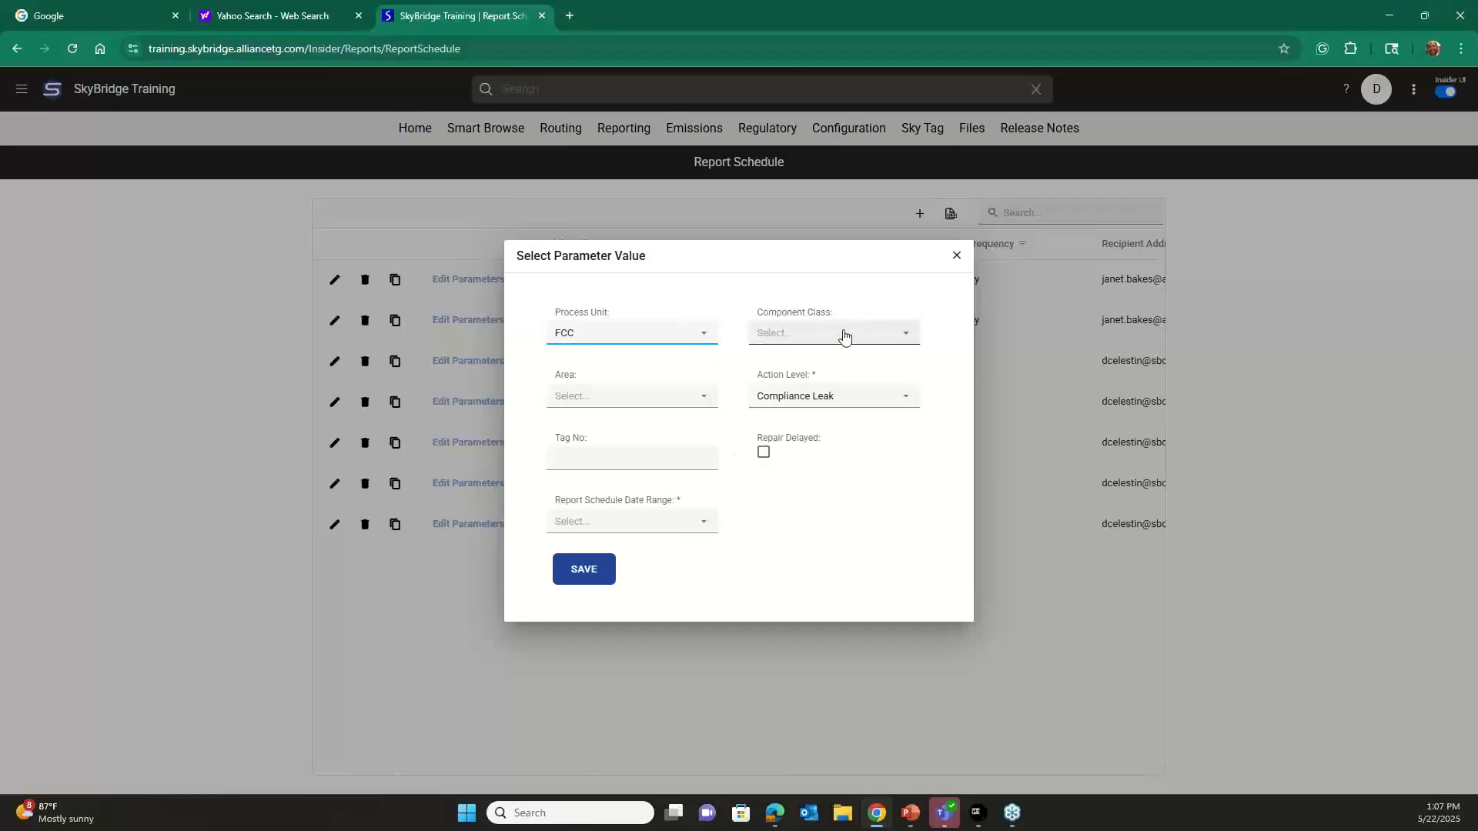
{"action": "left_click", "coordinate": [907, 339]}
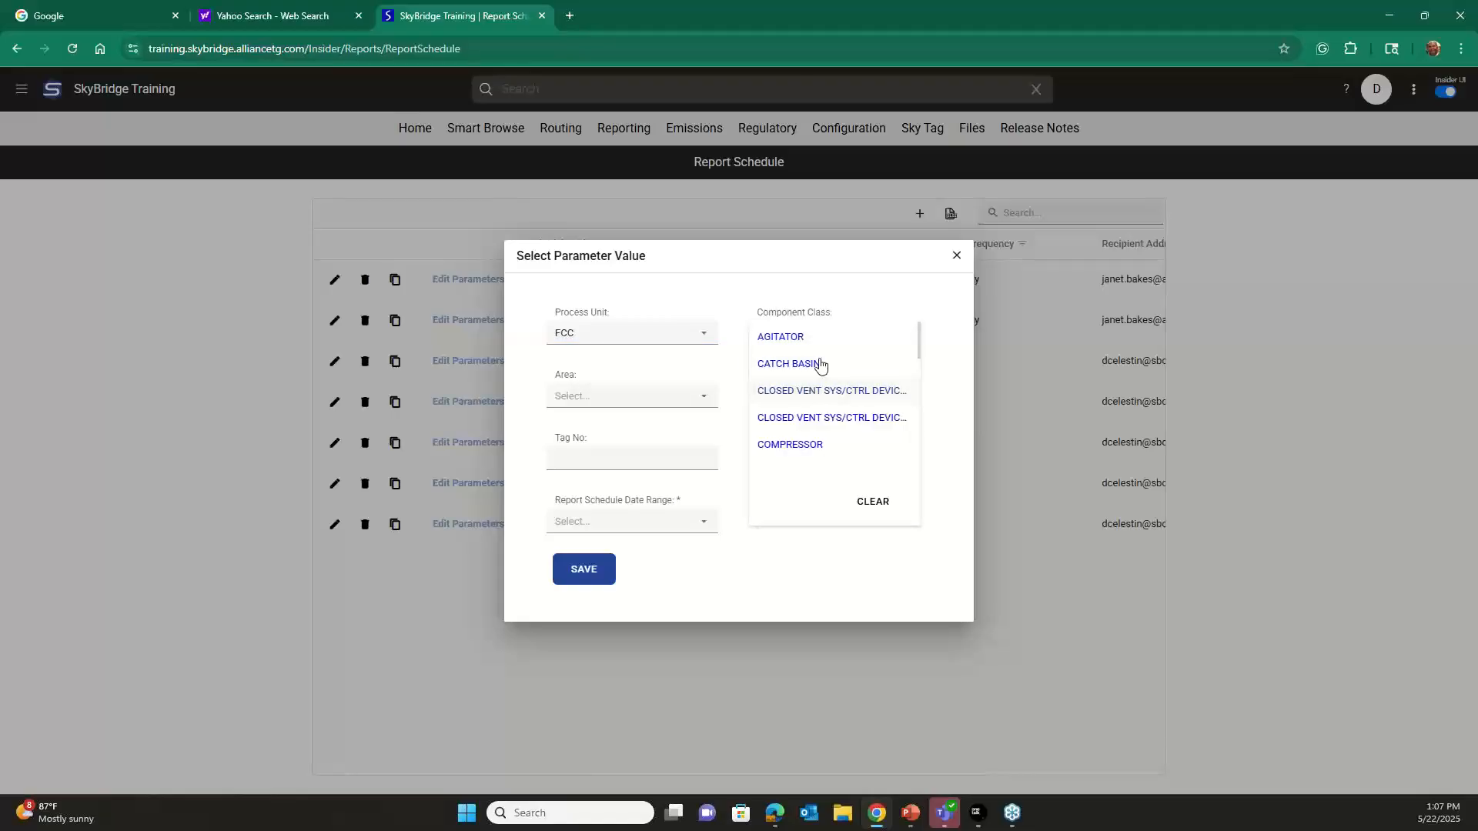
{"action": "left_click", "coordinate": [774, 293]}
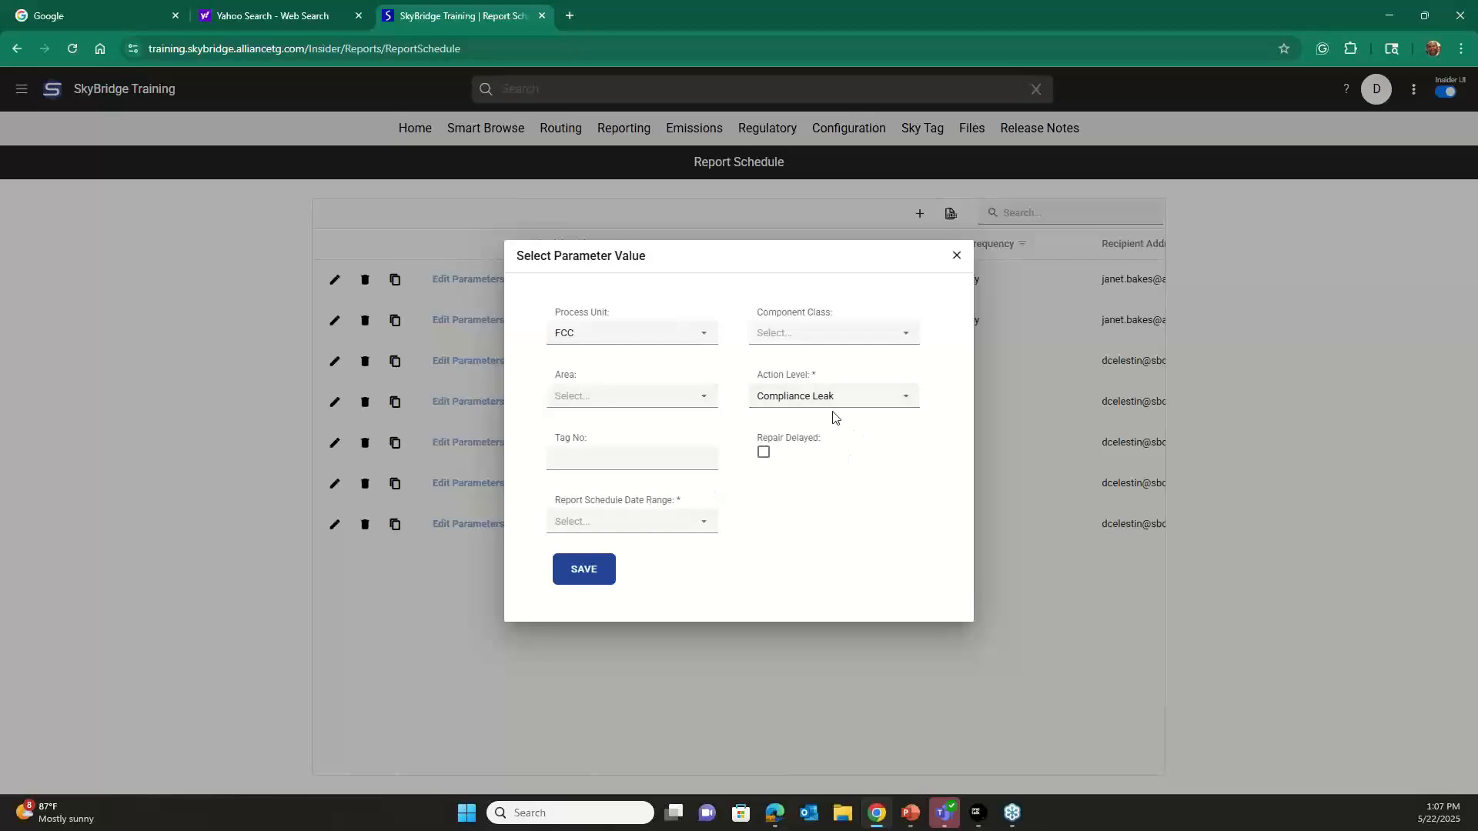
{"action": "left_click", "coordinate": [909, 400]}
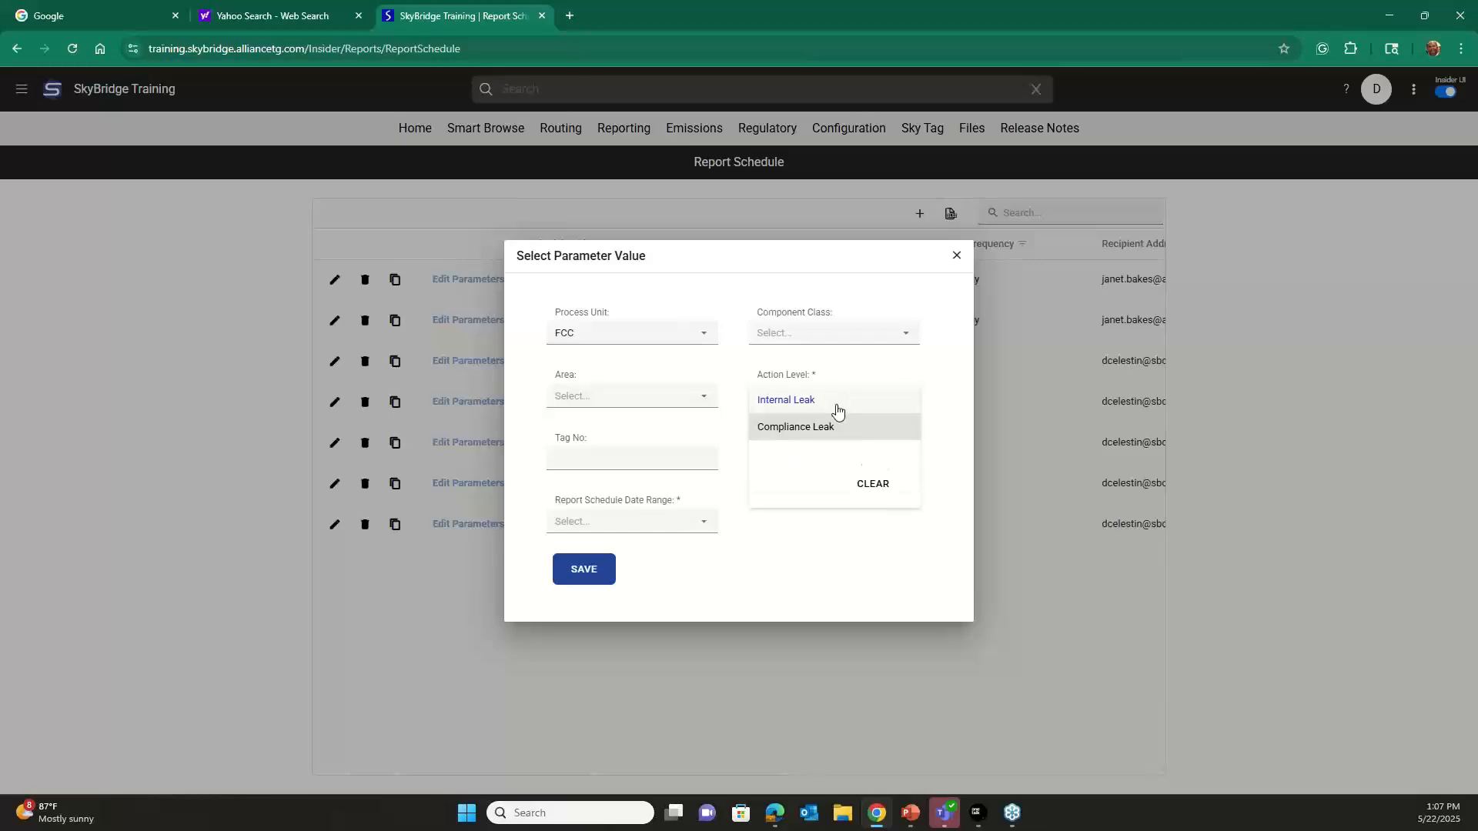
{"action": "left_click", "coordinate": [771, 559]}
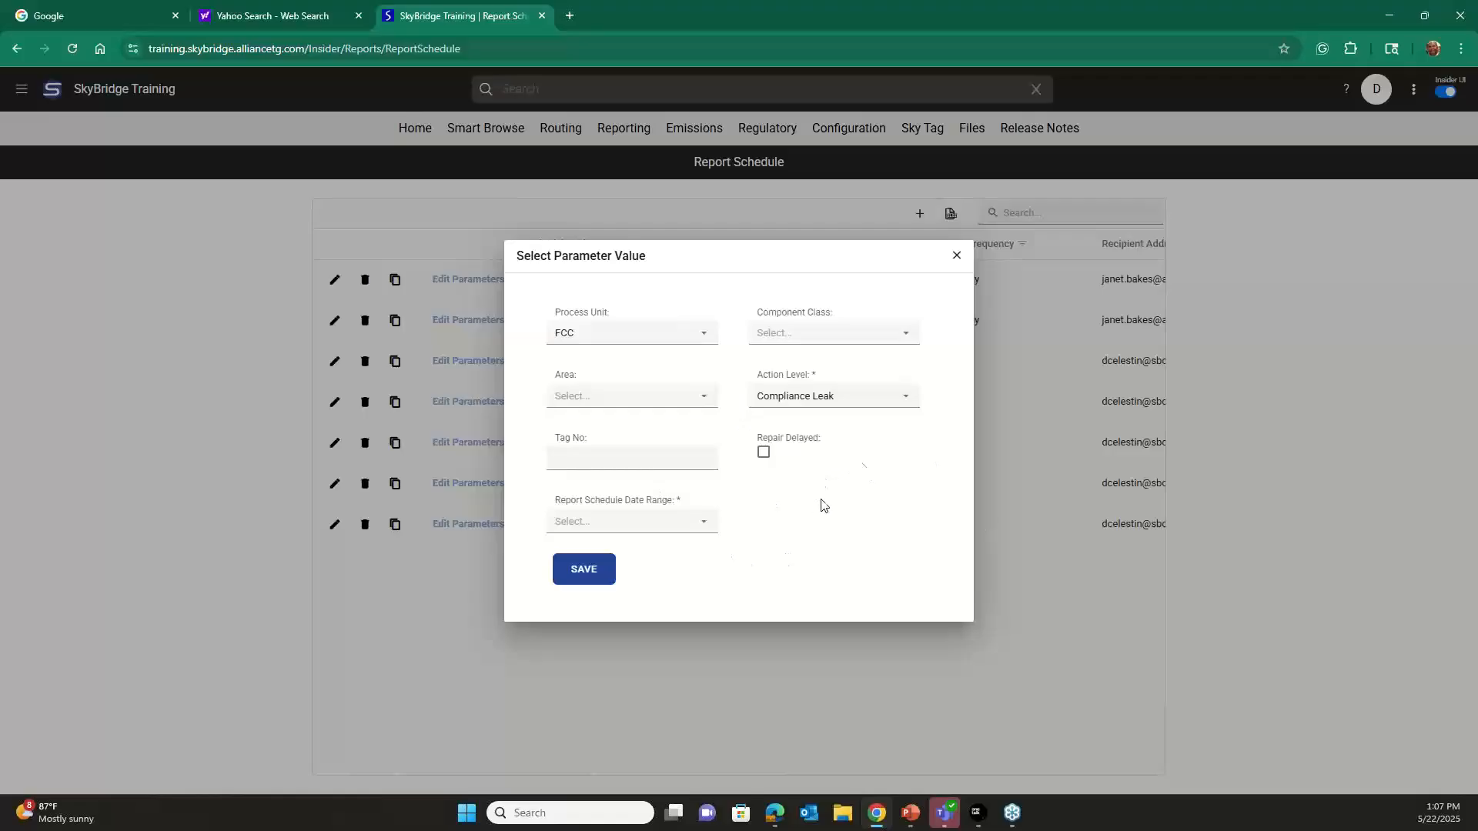
Set the report schedule date range to Last Business Week and save the parameters.
{"action": "left_click", "coordinate": [738, 535]}
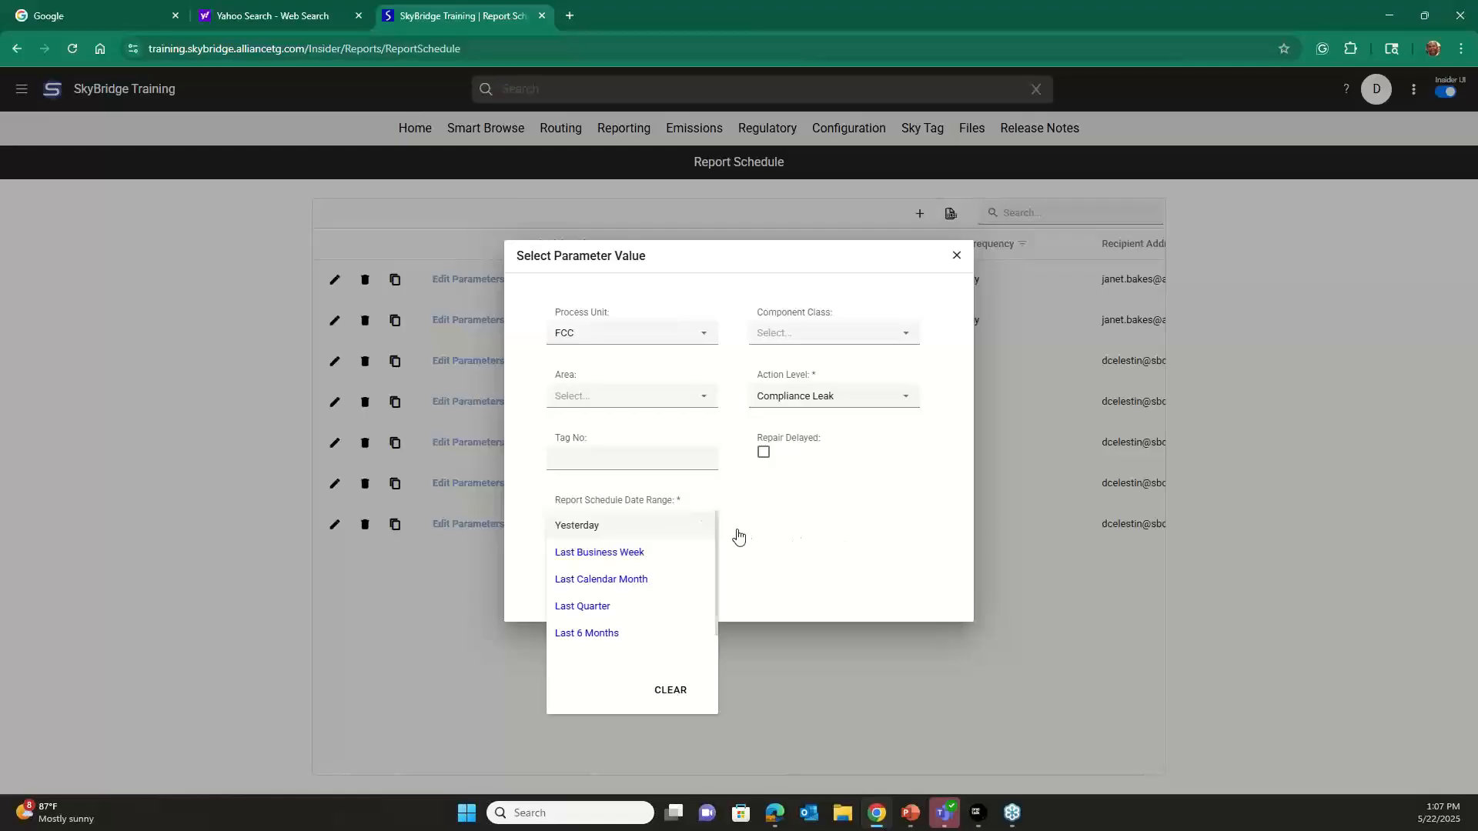
{"action": "left_click", "coordinate": [647, 556]}
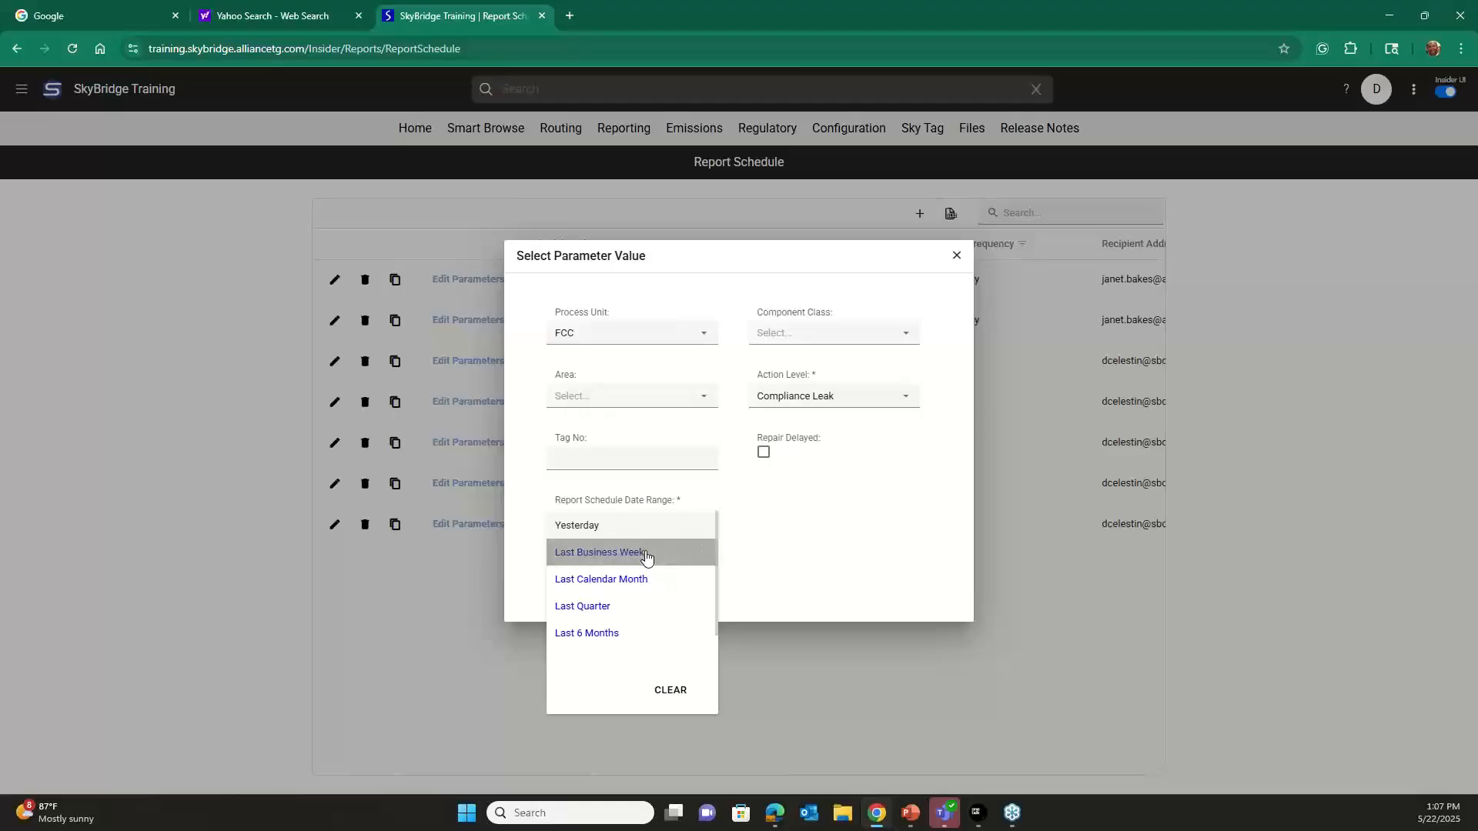
{"action": "left_click", "coordinate": [646, 555]}
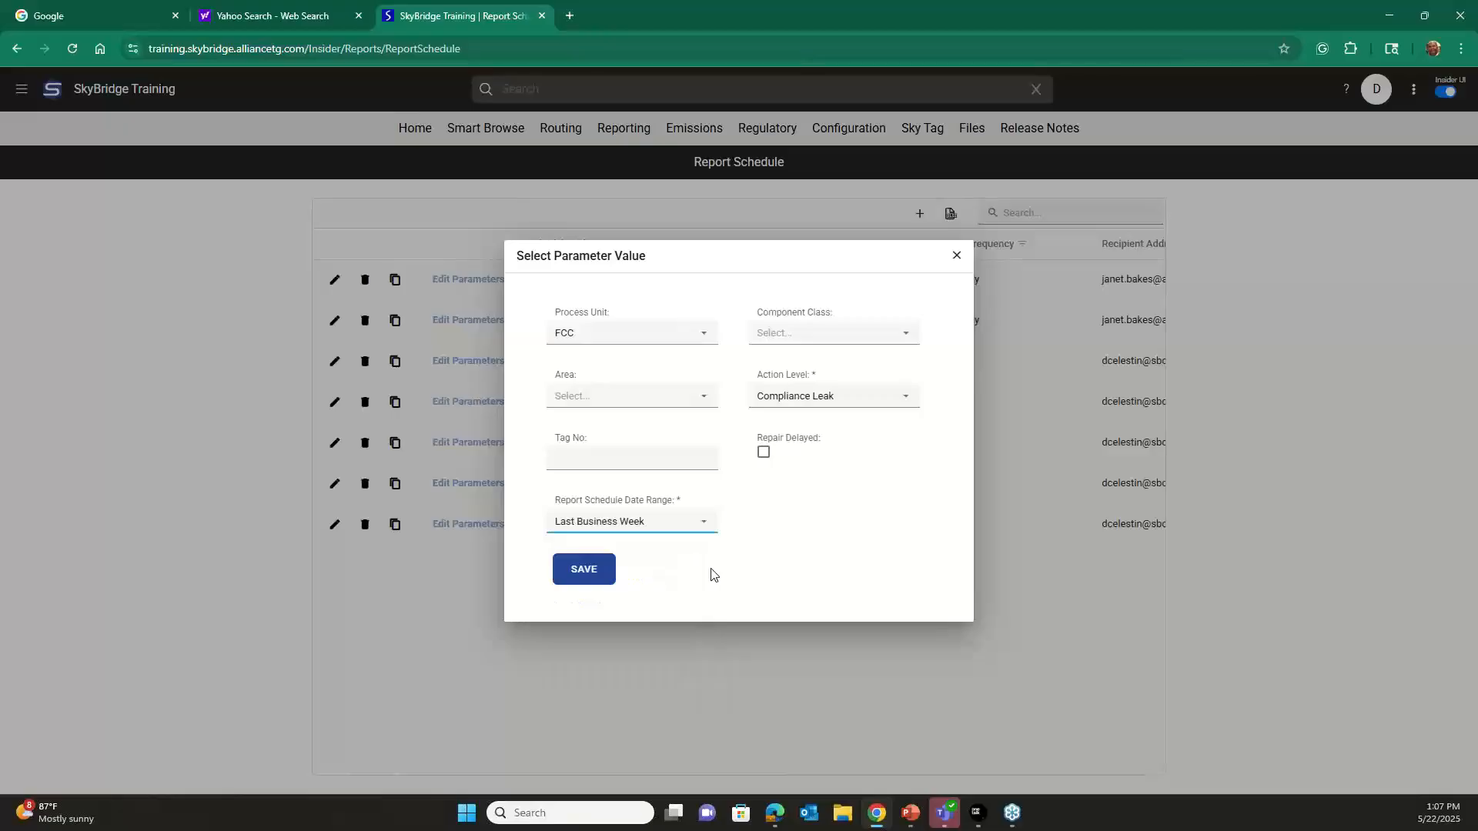
{"action": "left_click", "coordinate": [588, 573]}
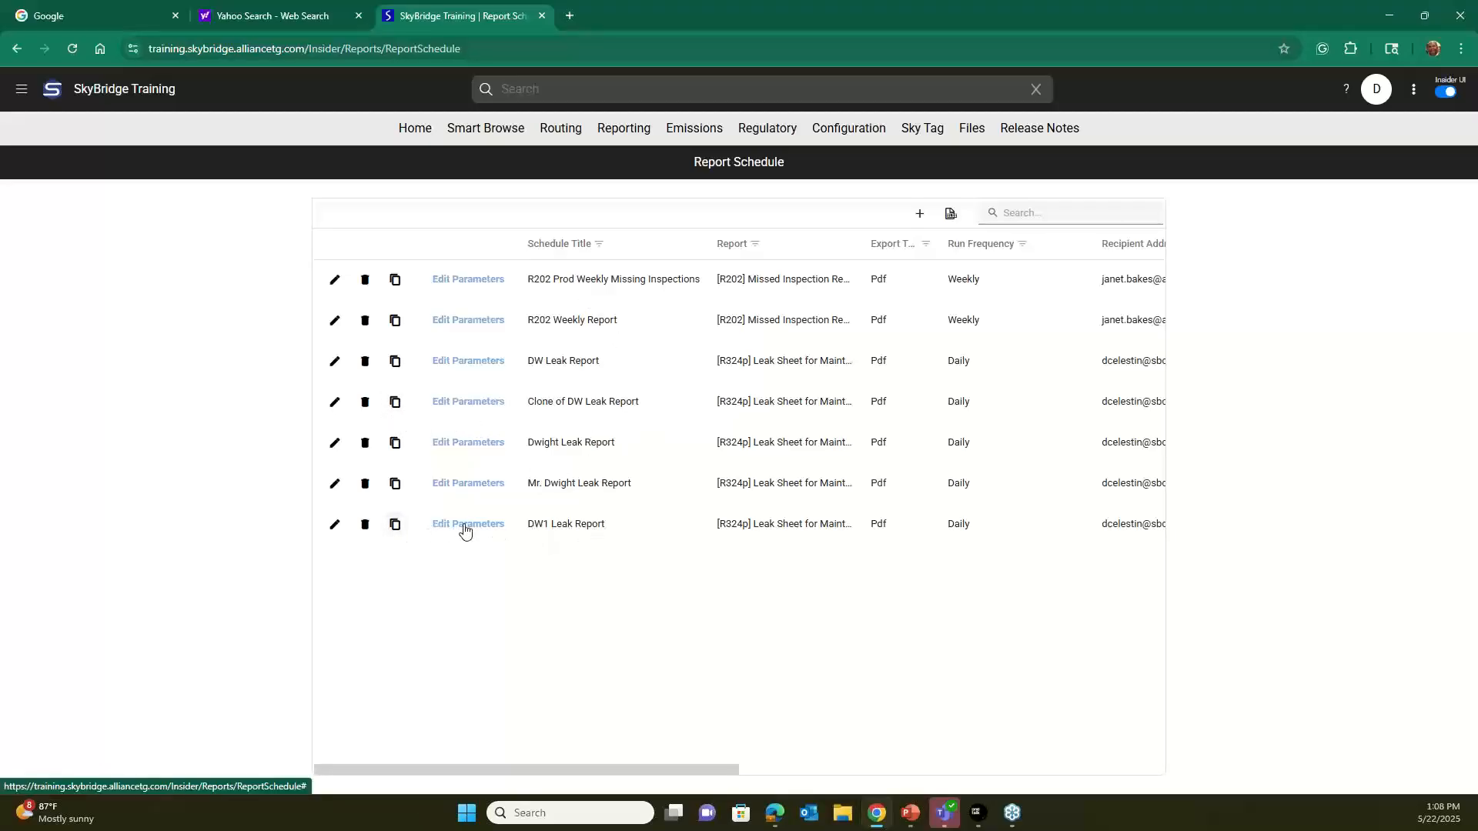
Review the DW1 Leak Report schedule's settings and its clone confirmation, closing them without making changes.
{"action": "left_click", "coordinate": [334, 525]}
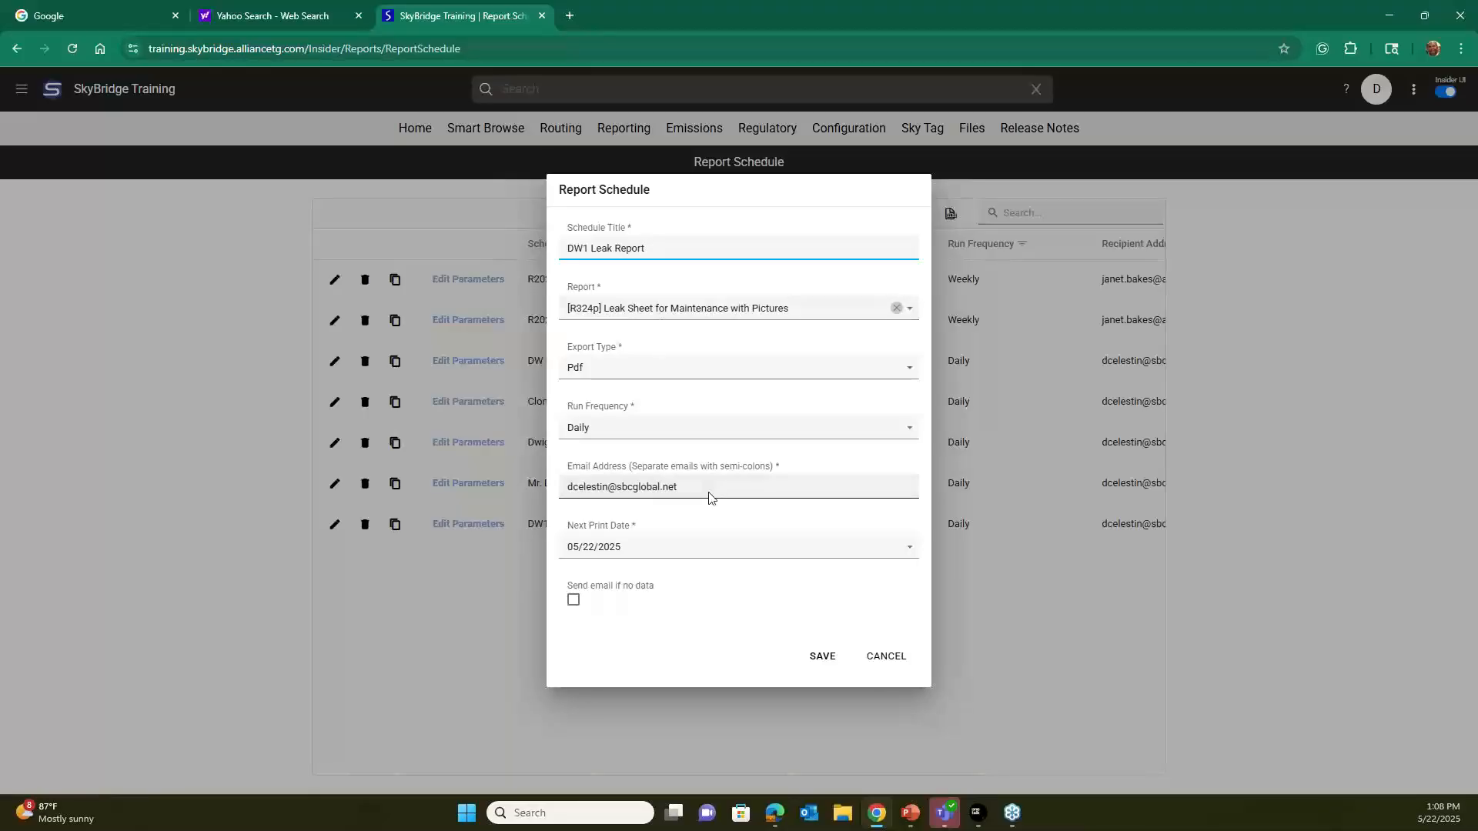
{"action": "left_click", "coordinate": [886, 655]}
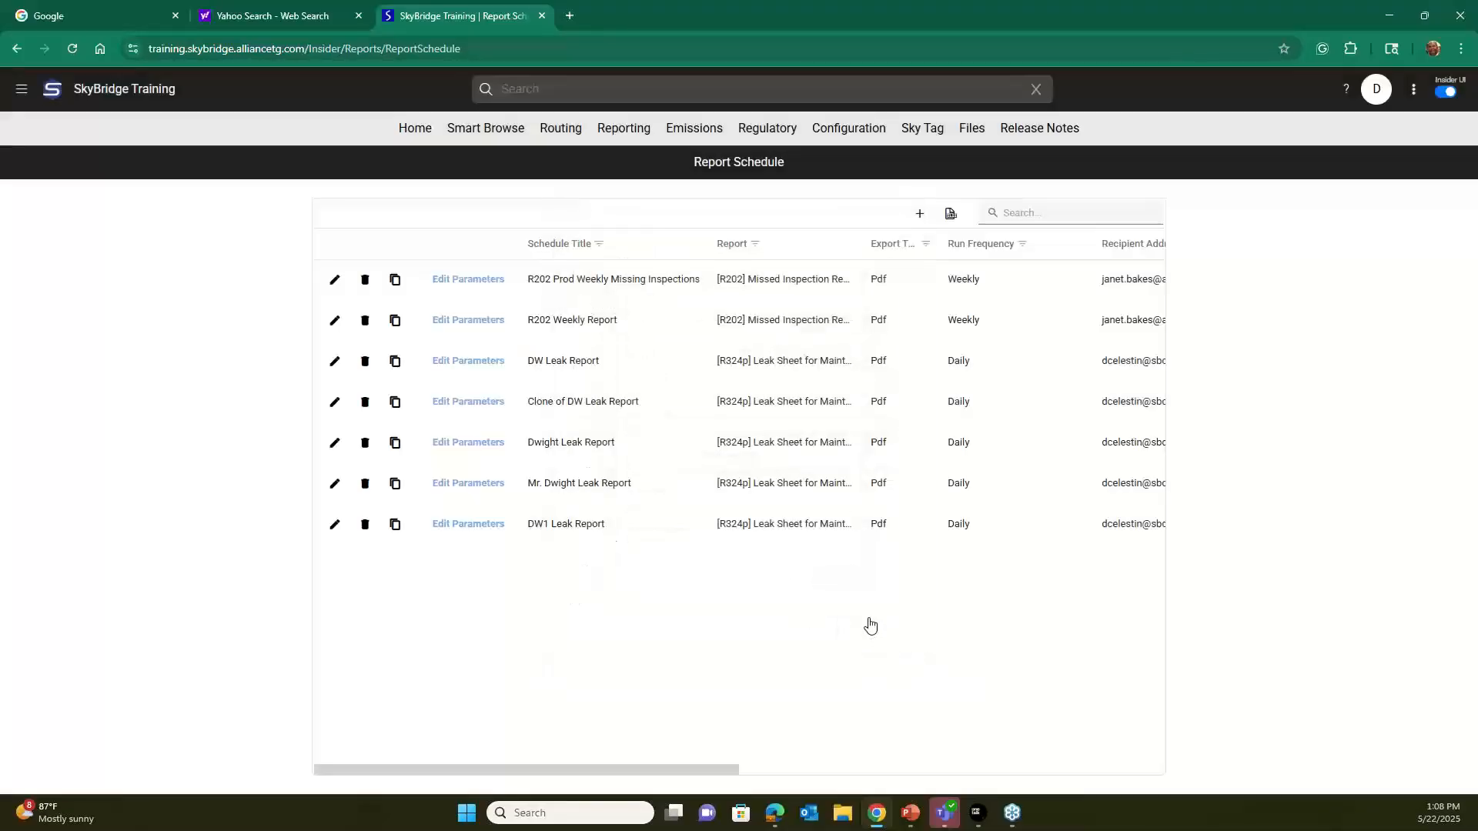
{"action": "left_click", "coordinate": [398, 525]}
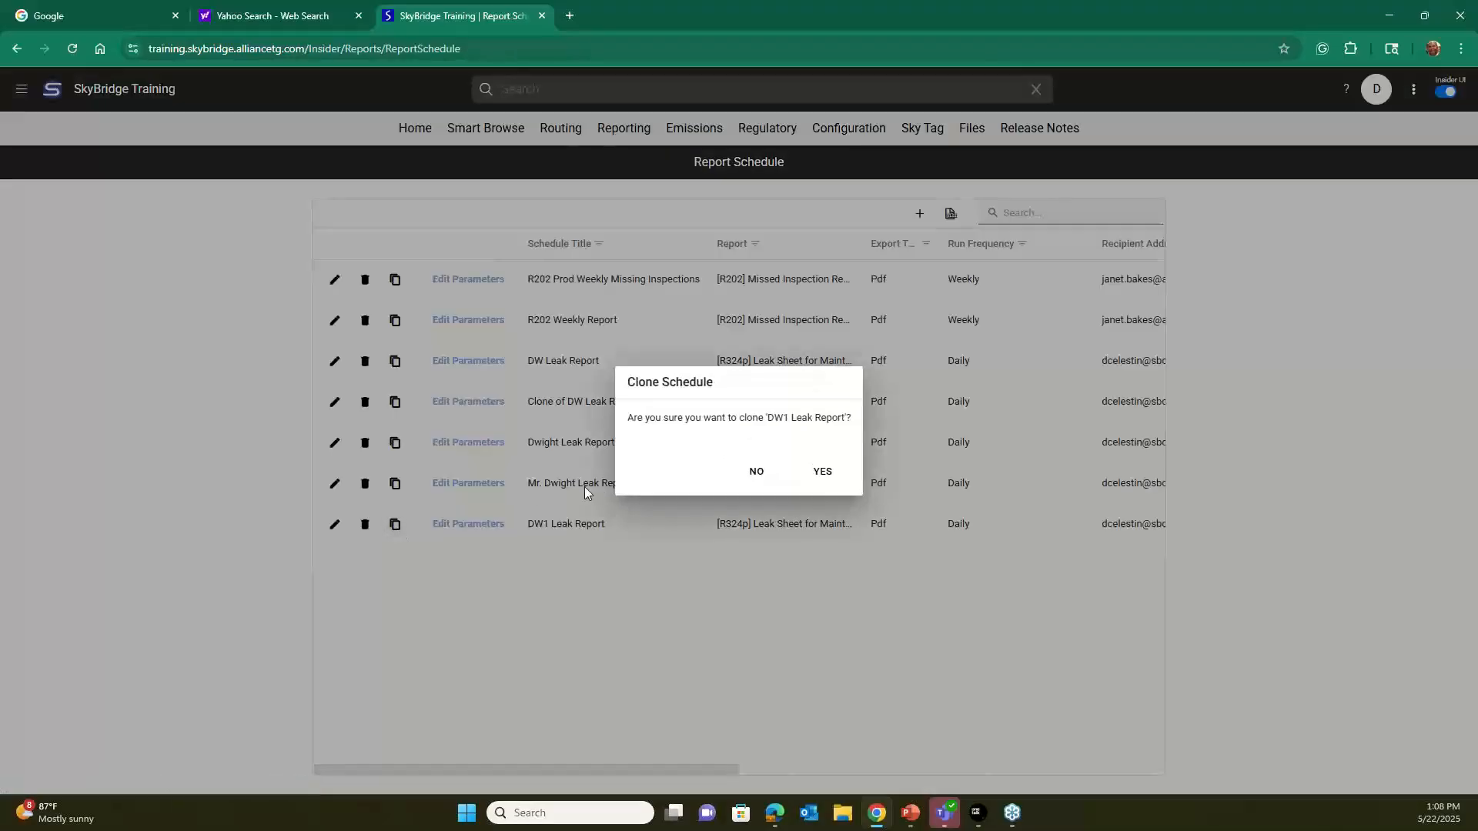
{"action": "left_click", "coordinate": [757, 473]}
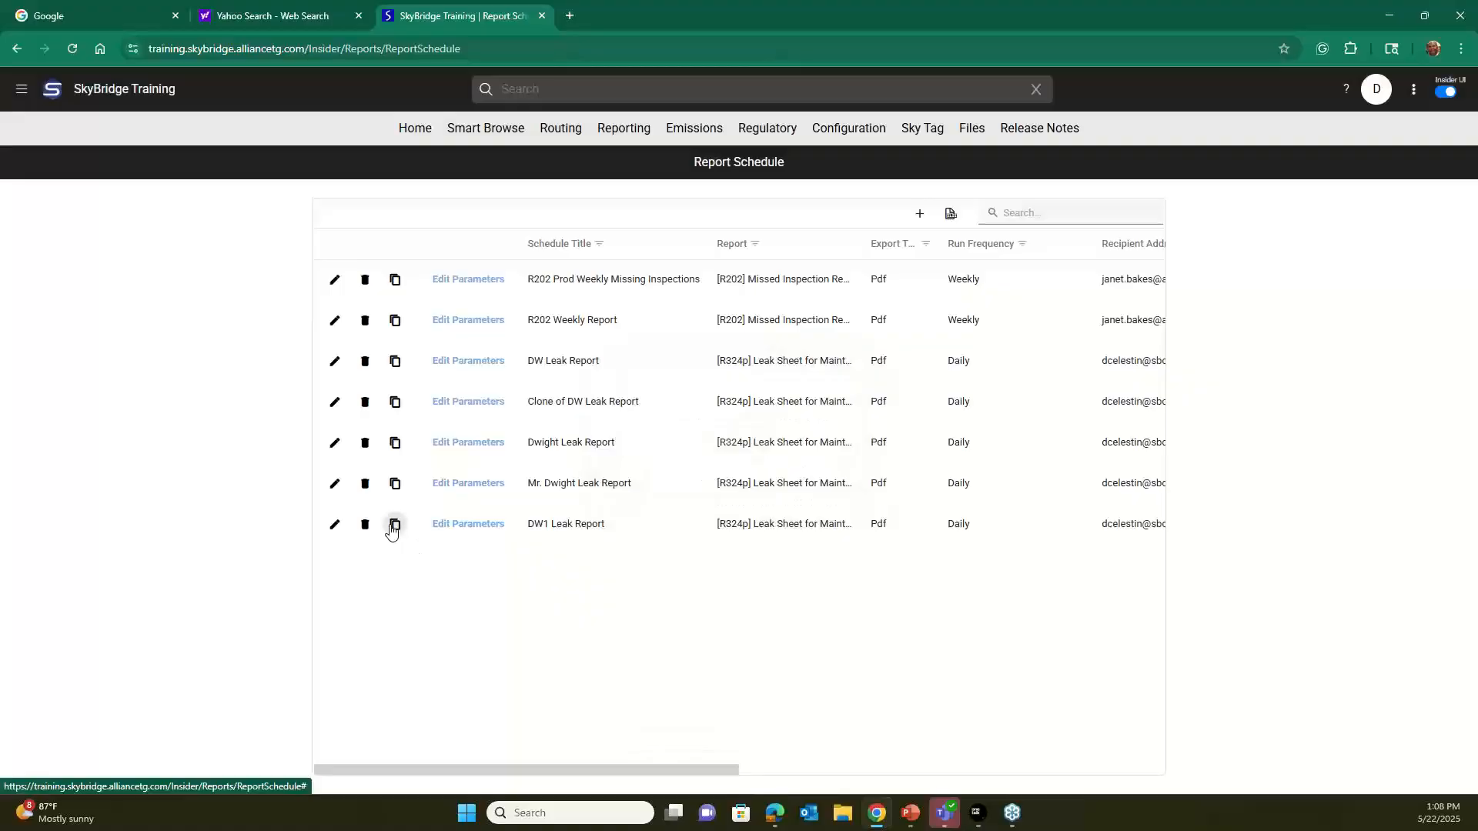
{"action": "left_click", "coordinate": [395, 524]}
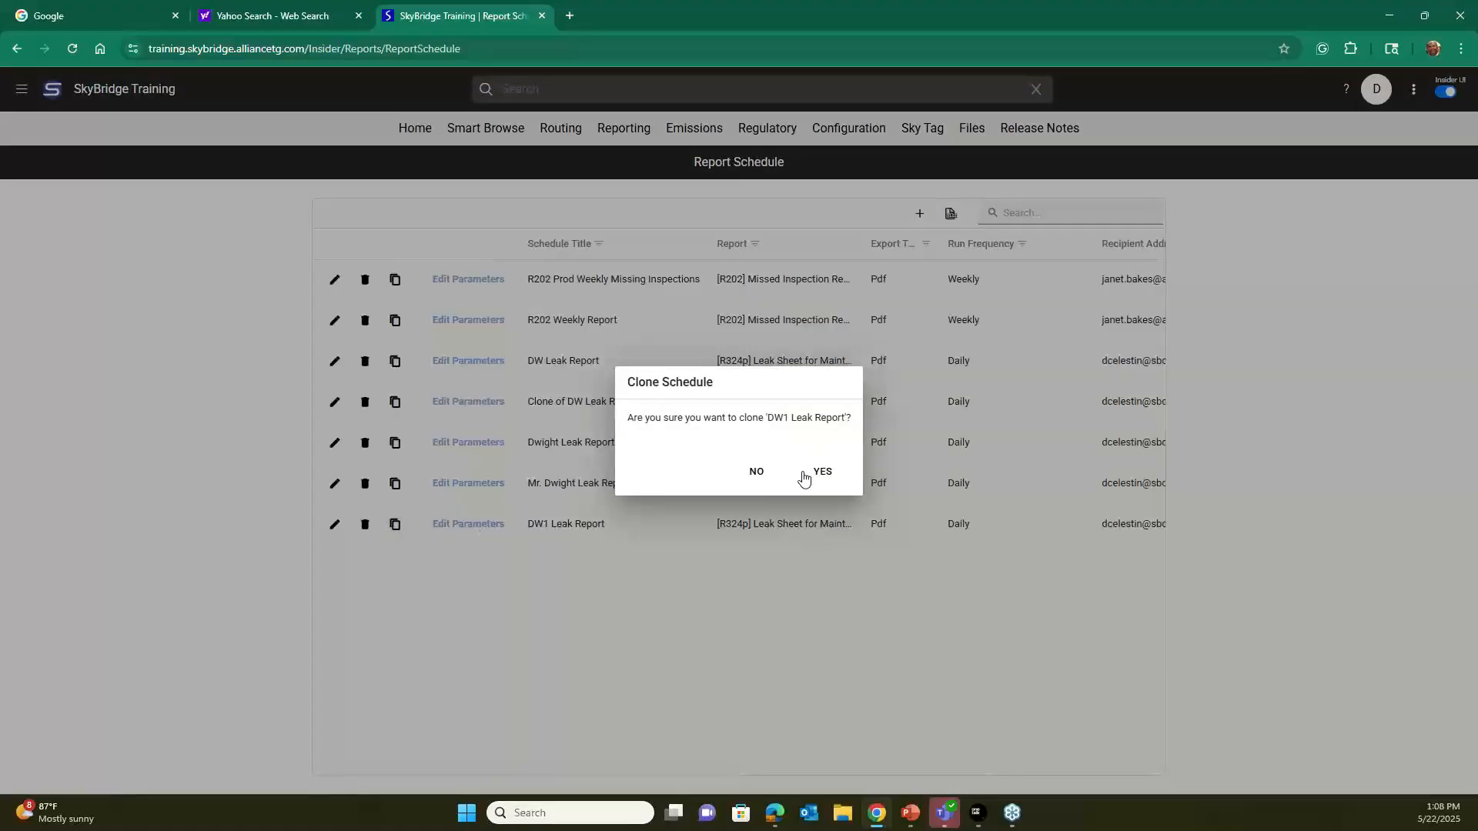
{"action": "left_click", "coordinate": [758, 473]}
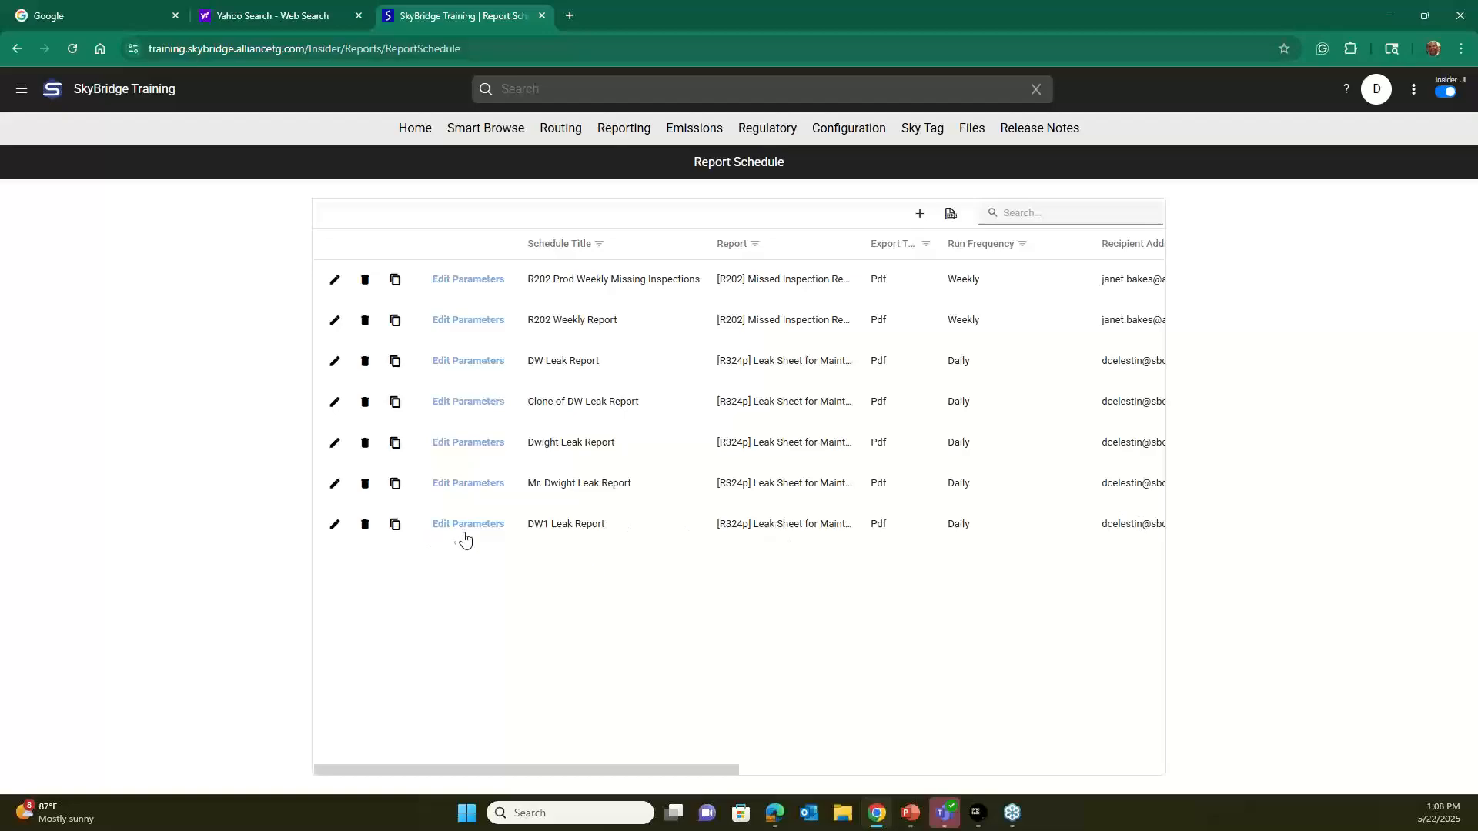
Clone the DW1 Leak Report schedule, retitle the copy with a person's first name followed by "Leak Report", and save it.
{"action": "left_click", "coordinate": [396, 525]}
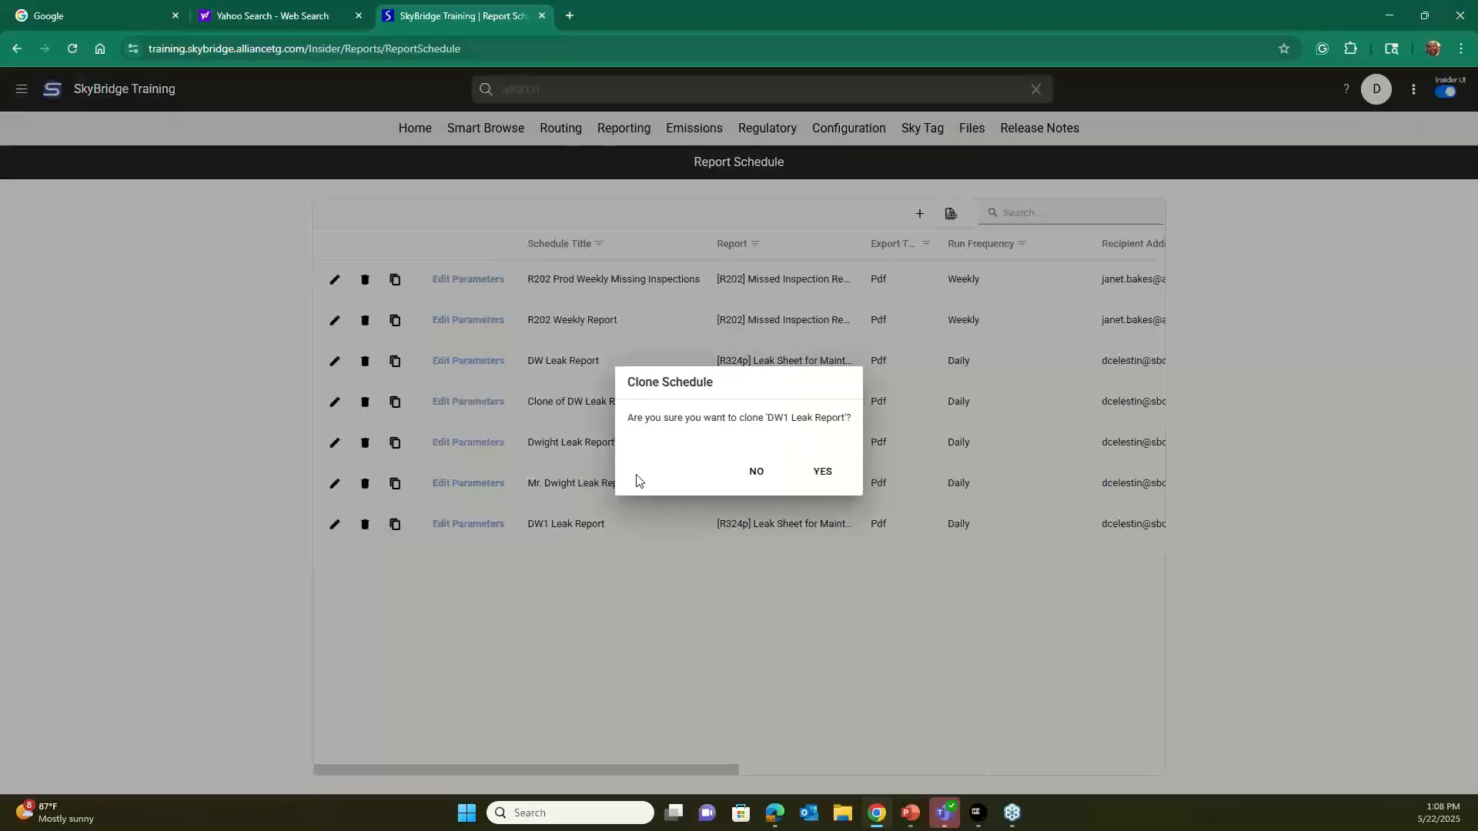
{"action": "left_click", "coordinate": [814, 469]}
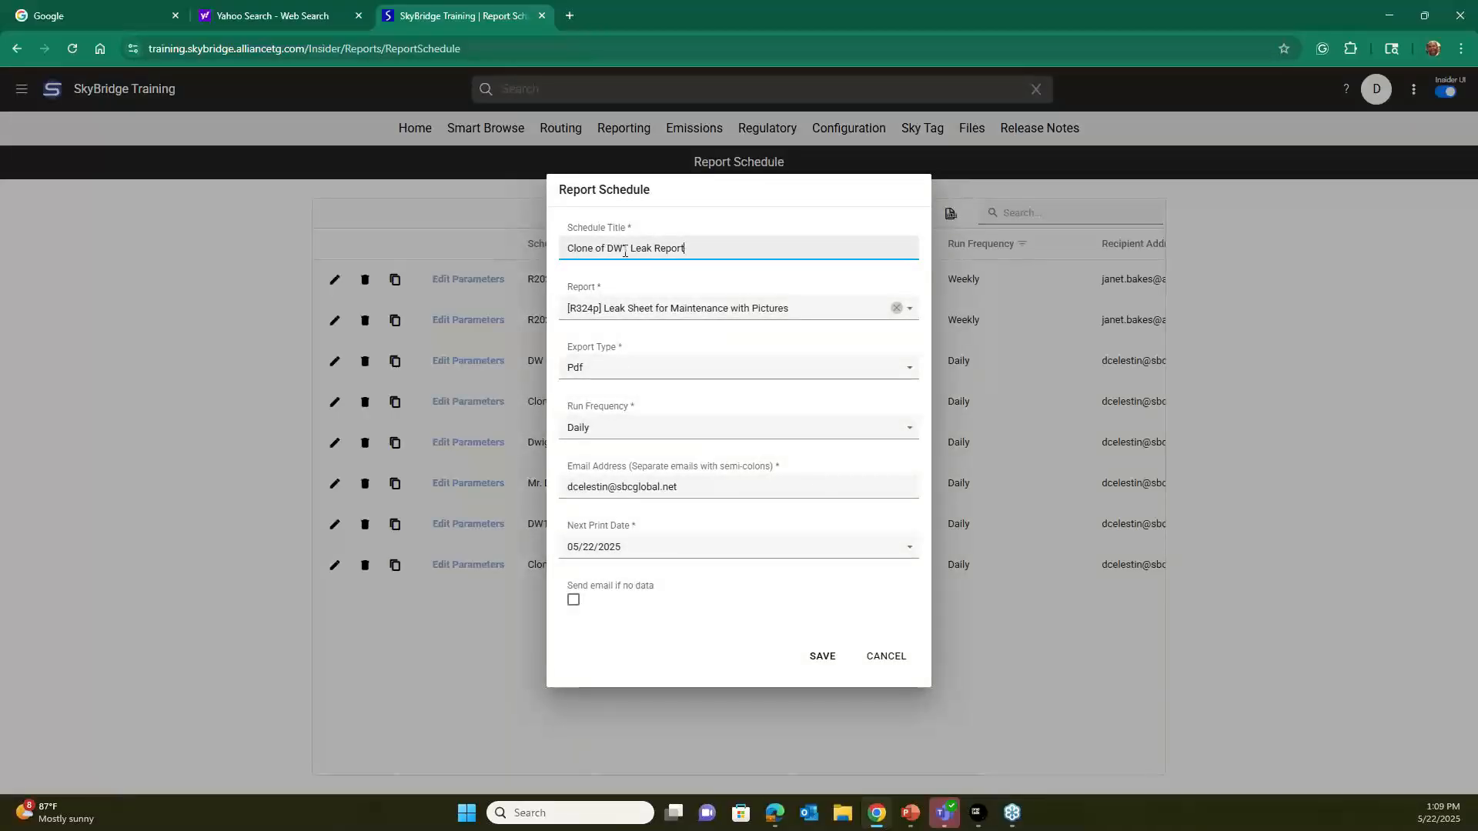
{"action": "left_click_drag", "start_coordinate": [625, 250], "coordinate": [518, 248]}
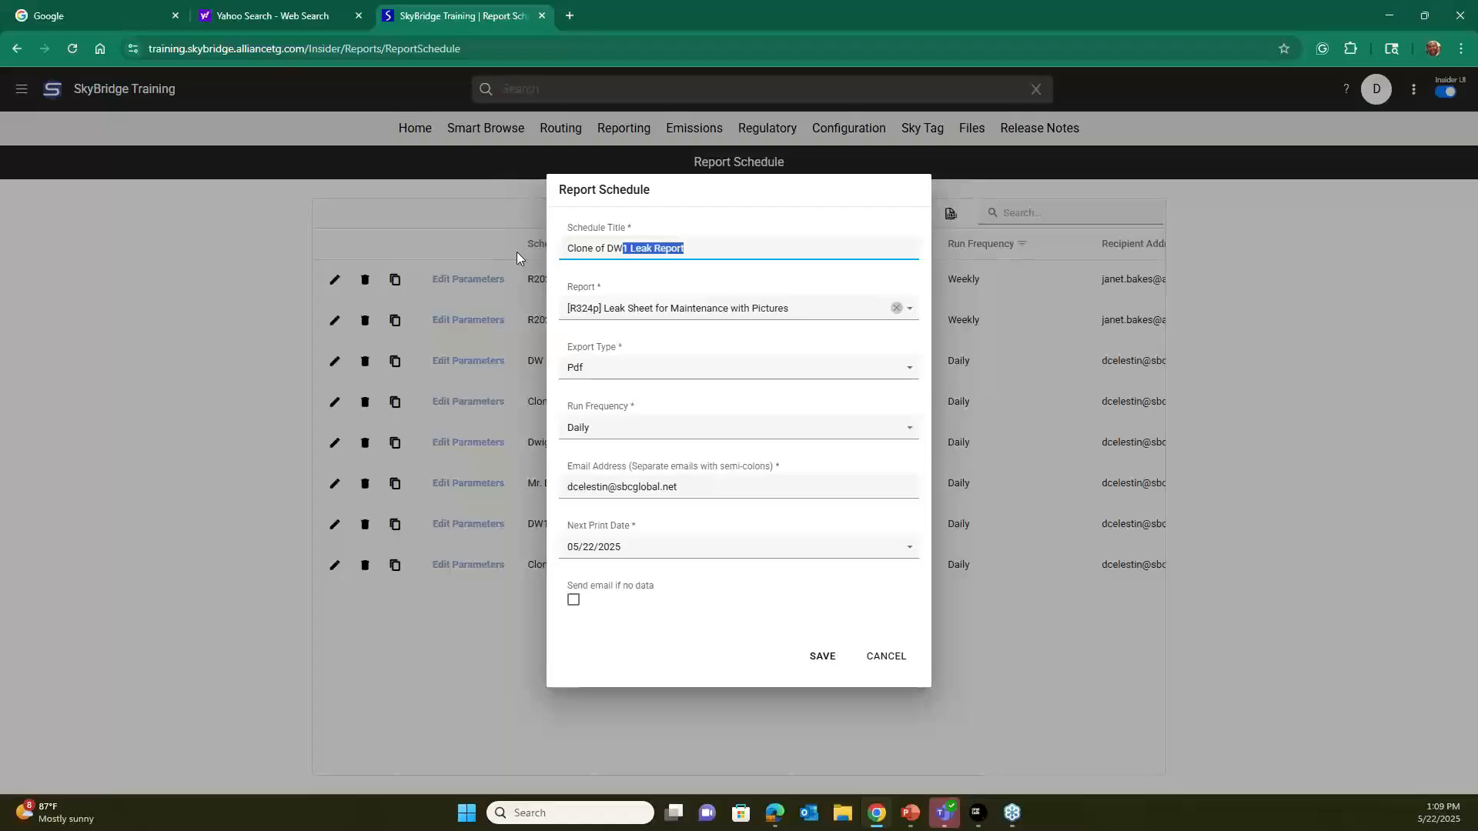
{"action": "left_click", "coordinate": [613, 250]}
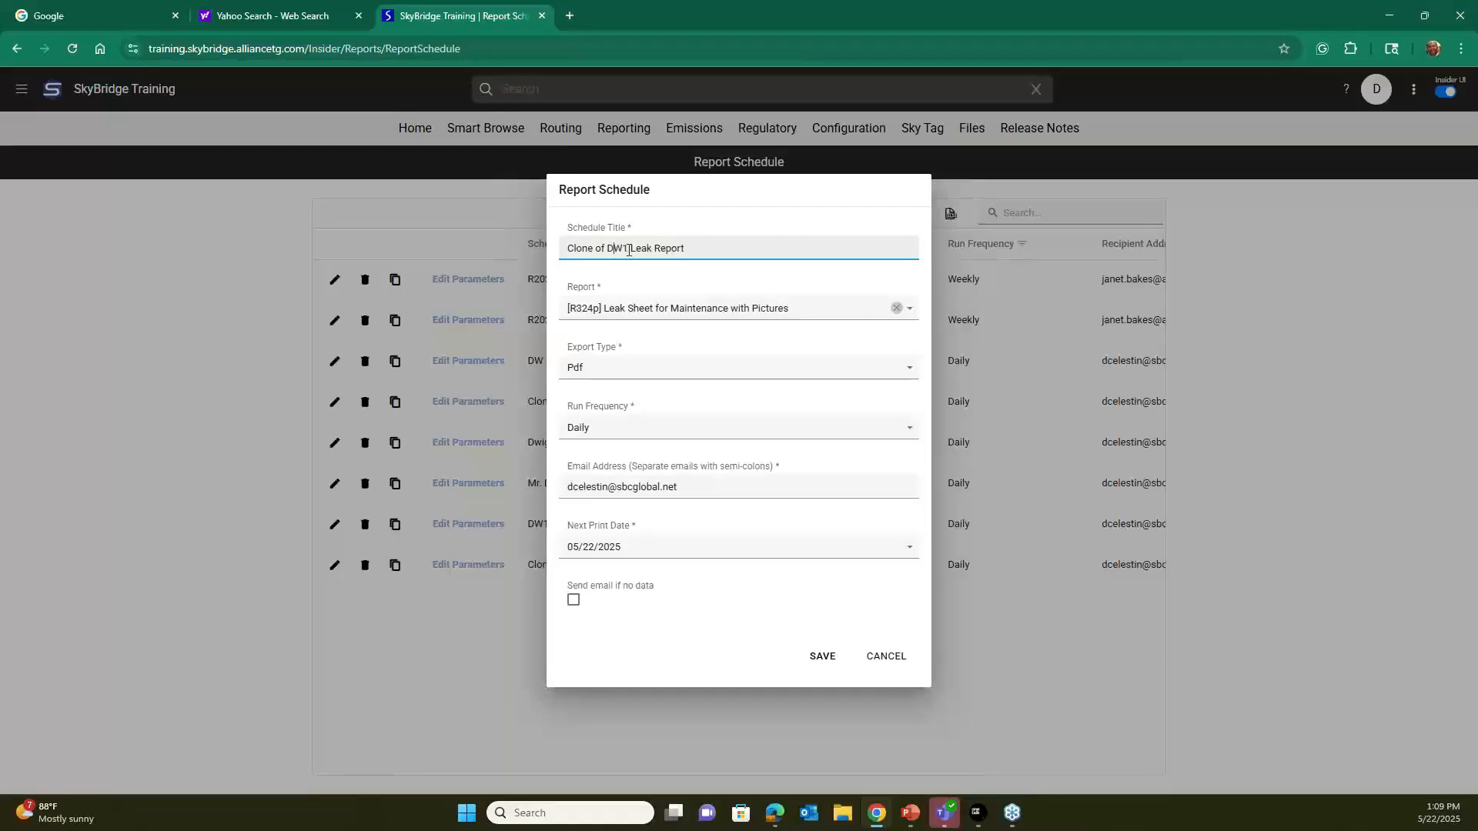
{"action": "left_click_drag", "start_coordinate": [629, 250], "coordinate": [538, 247]}
{"action": "left_click", "coordinate": [603, 248]}
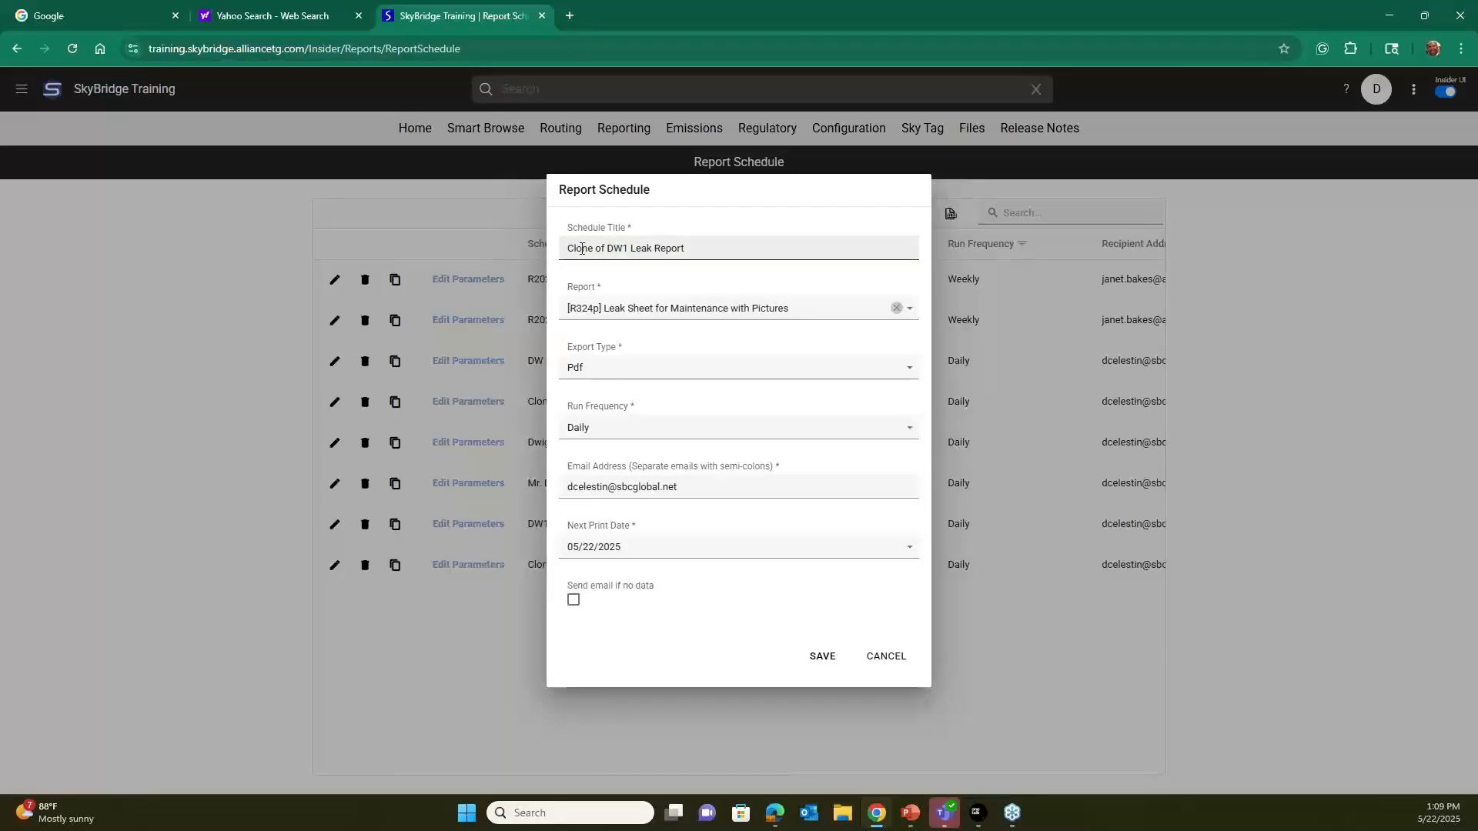
{"action": "key", "text": "Delete"}
{"action": "key", "text": "Delete"}
{"action": "key", "text": "Delete"}
{"action": "key", "text": "Delete"}
{"action": "key", "text": "Delete"}
{"action": "key", "text": "Delete"}
{"action": "key", "text": "Delete"}
{"action": "key", "text": "Delete"}
{"action": "key", "text": "Delete"}
{"action": "key", "text": "Delete"}
{"action": "key", "text": "Delete"}
{"action": "key", "text": "Delete"}
{"action": "key", "text": "Delete"}
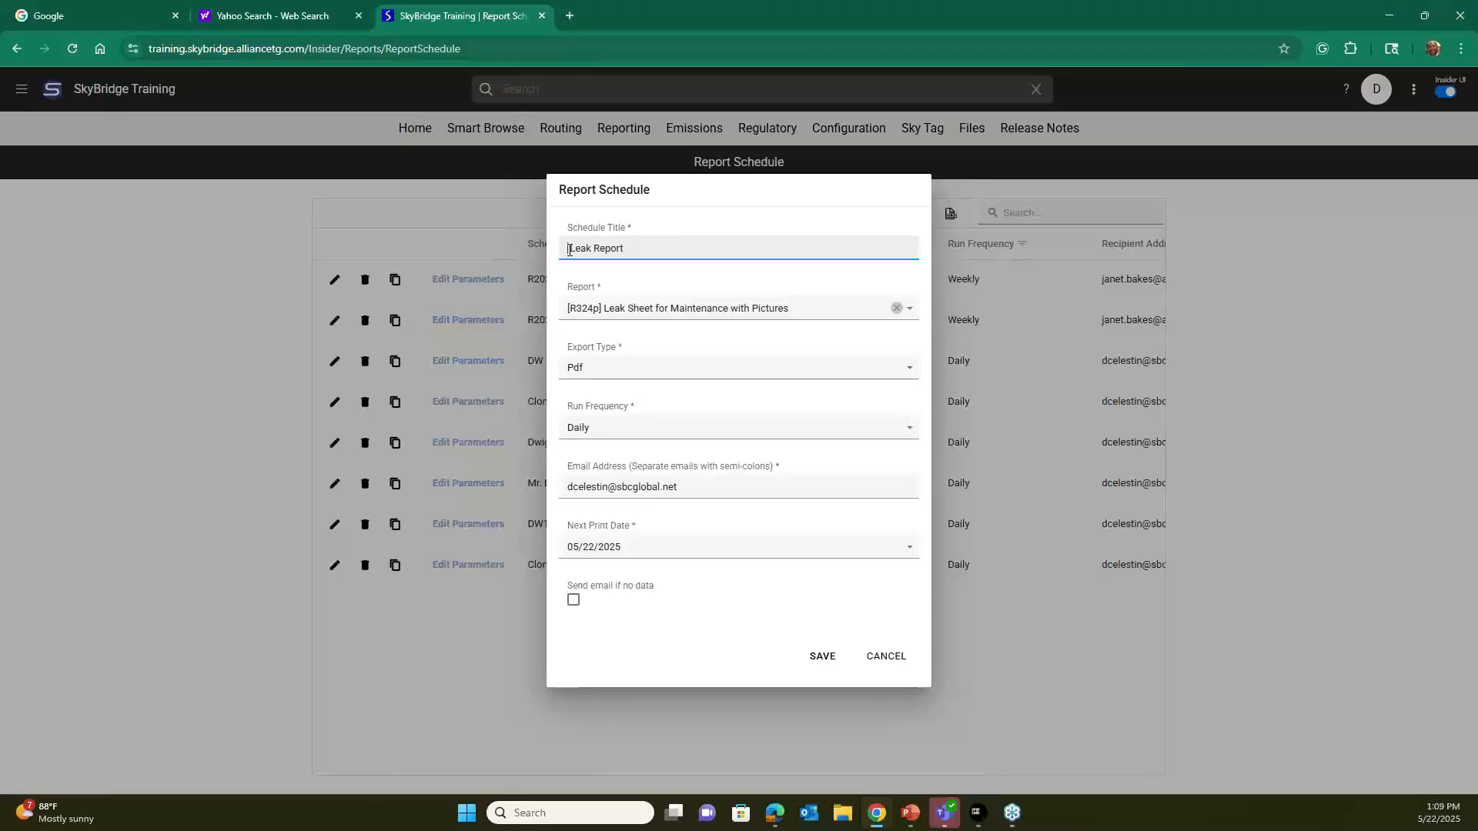
{"action": "type", "text": "Jim"}
{"action": "key", "text": "BackSpace"}
{"action": "left_click", "coordinate": [825, 662]}
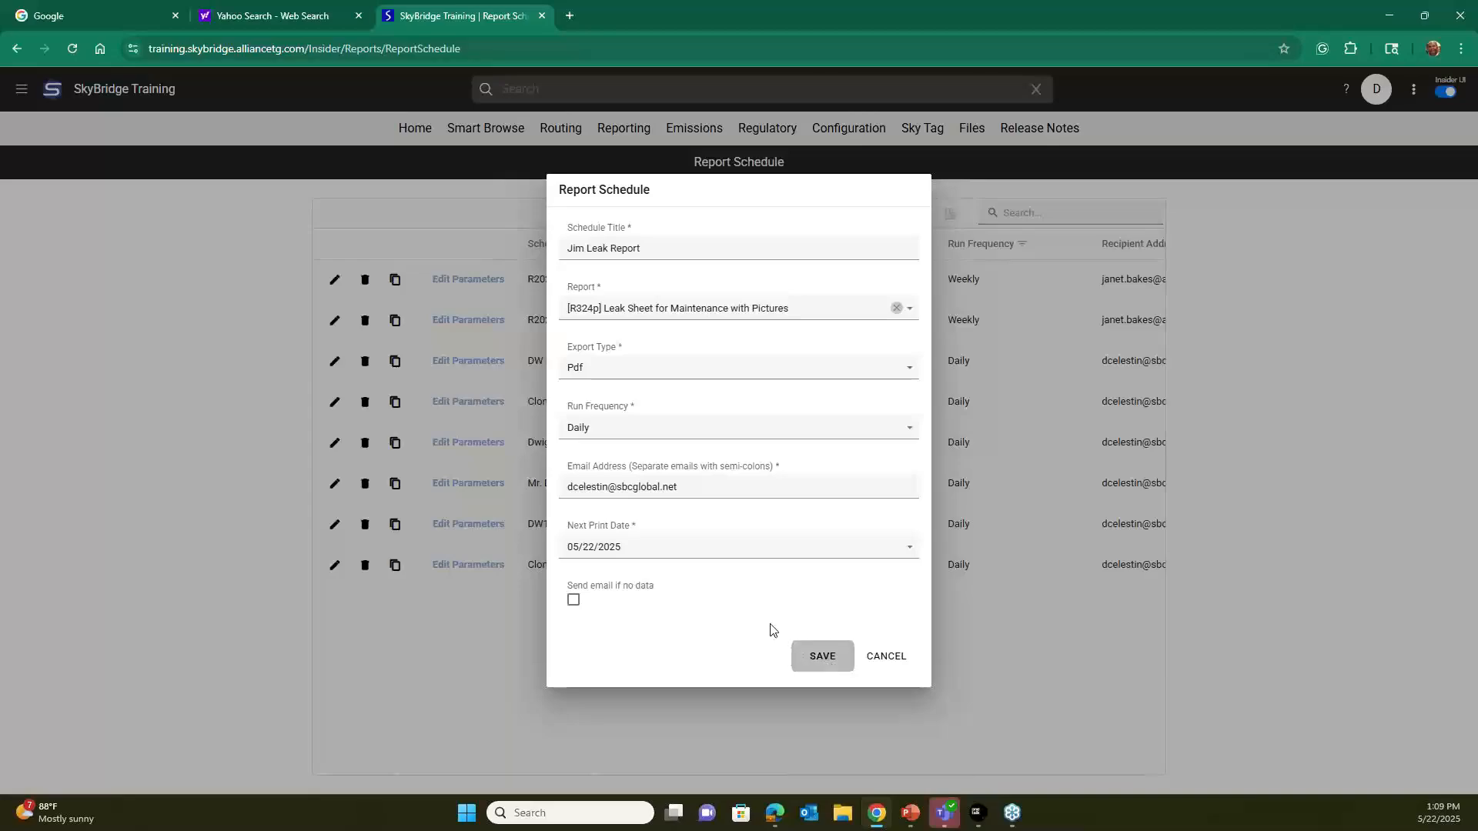
{"action": "left_click", "coordinate": [822, 659]}
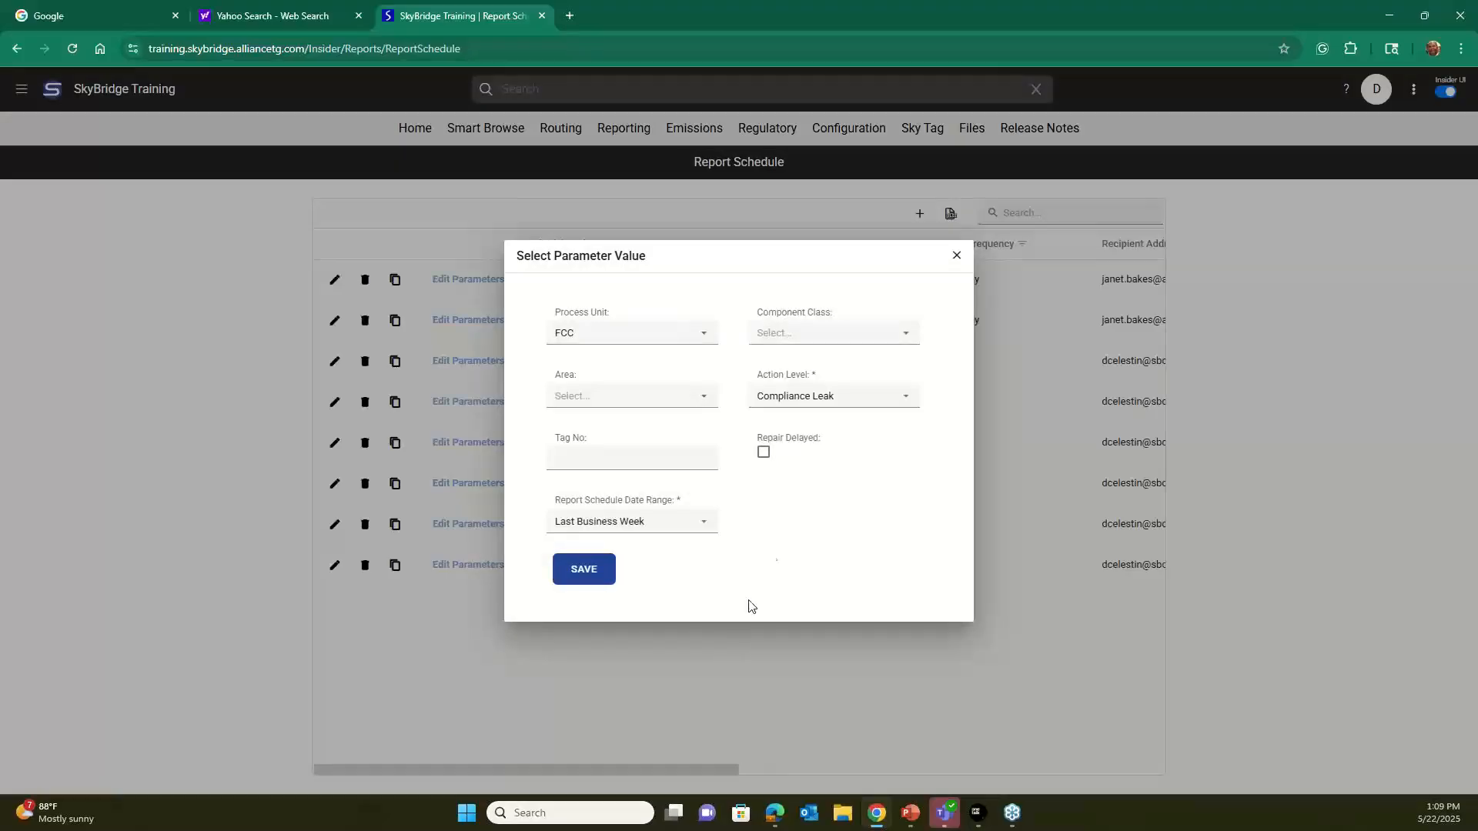
Set the cloned schedule's Process Unit parameter to Storage and save the parameters.
{"action": "left_click", "coordinate": [706, 337]}
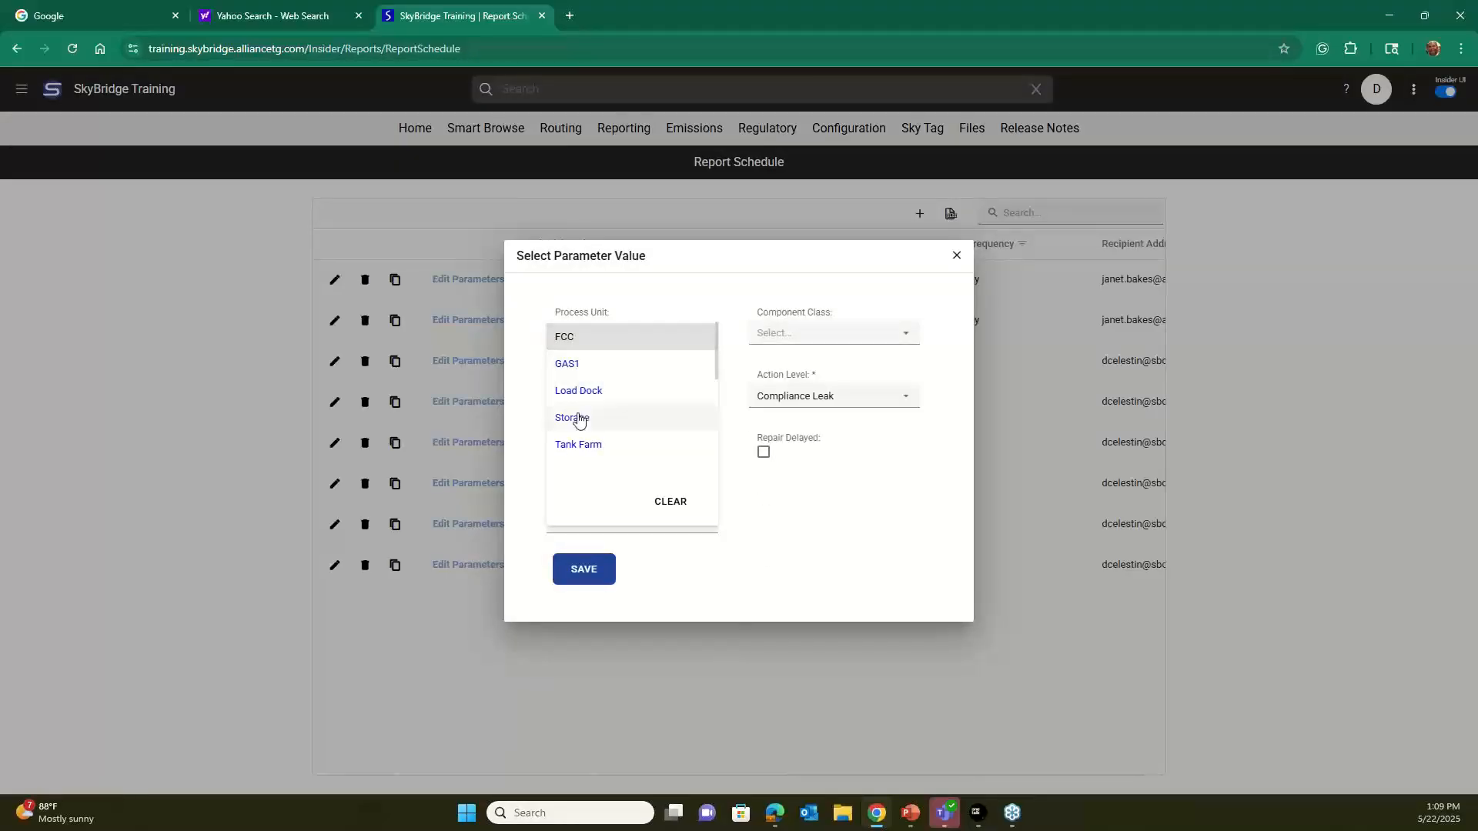
{"action": "left_click", "coordinate": [575, 417]}
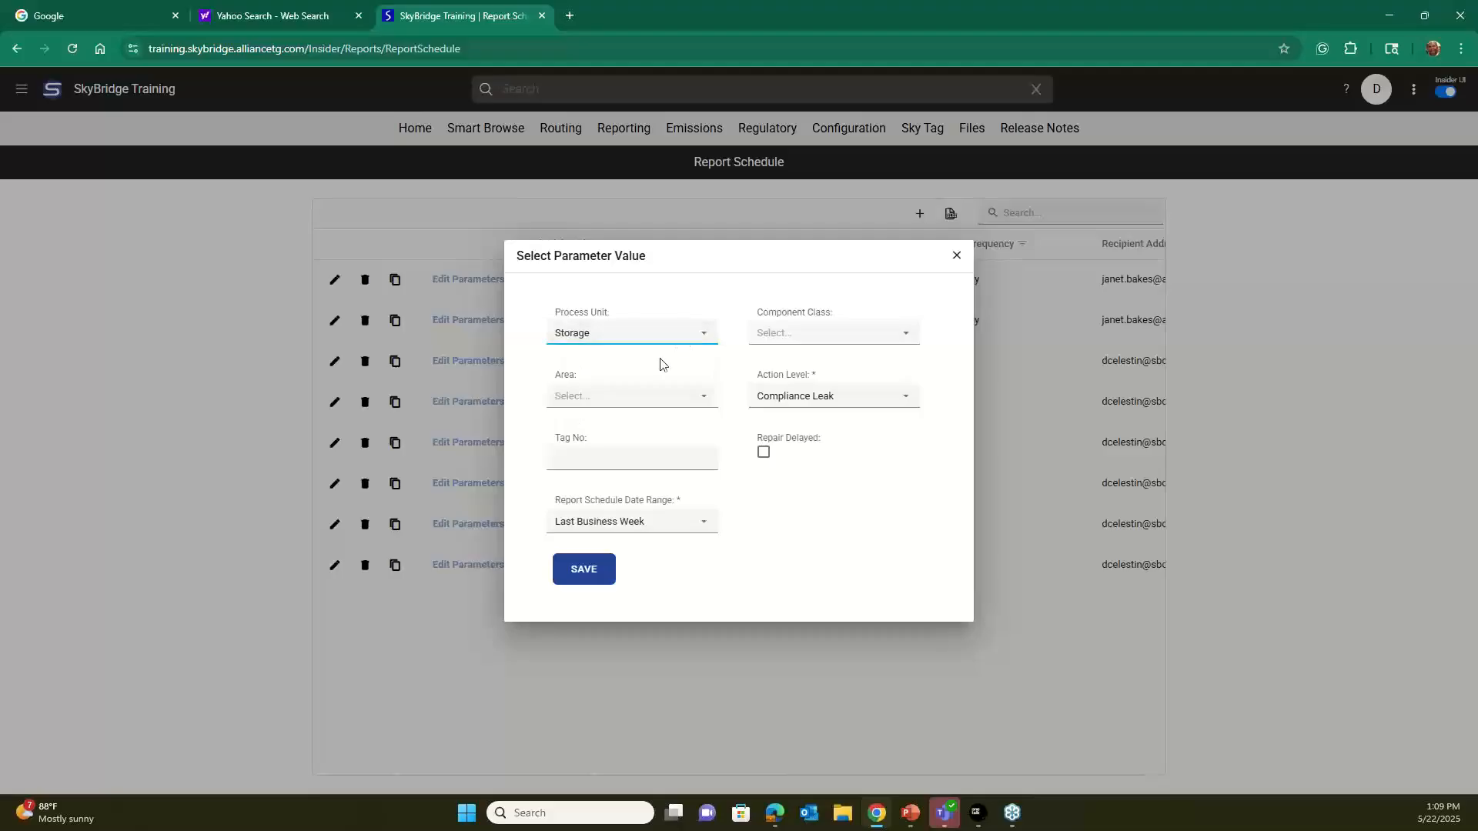
{"action": "left_click", "coordinate": [582, 574]}
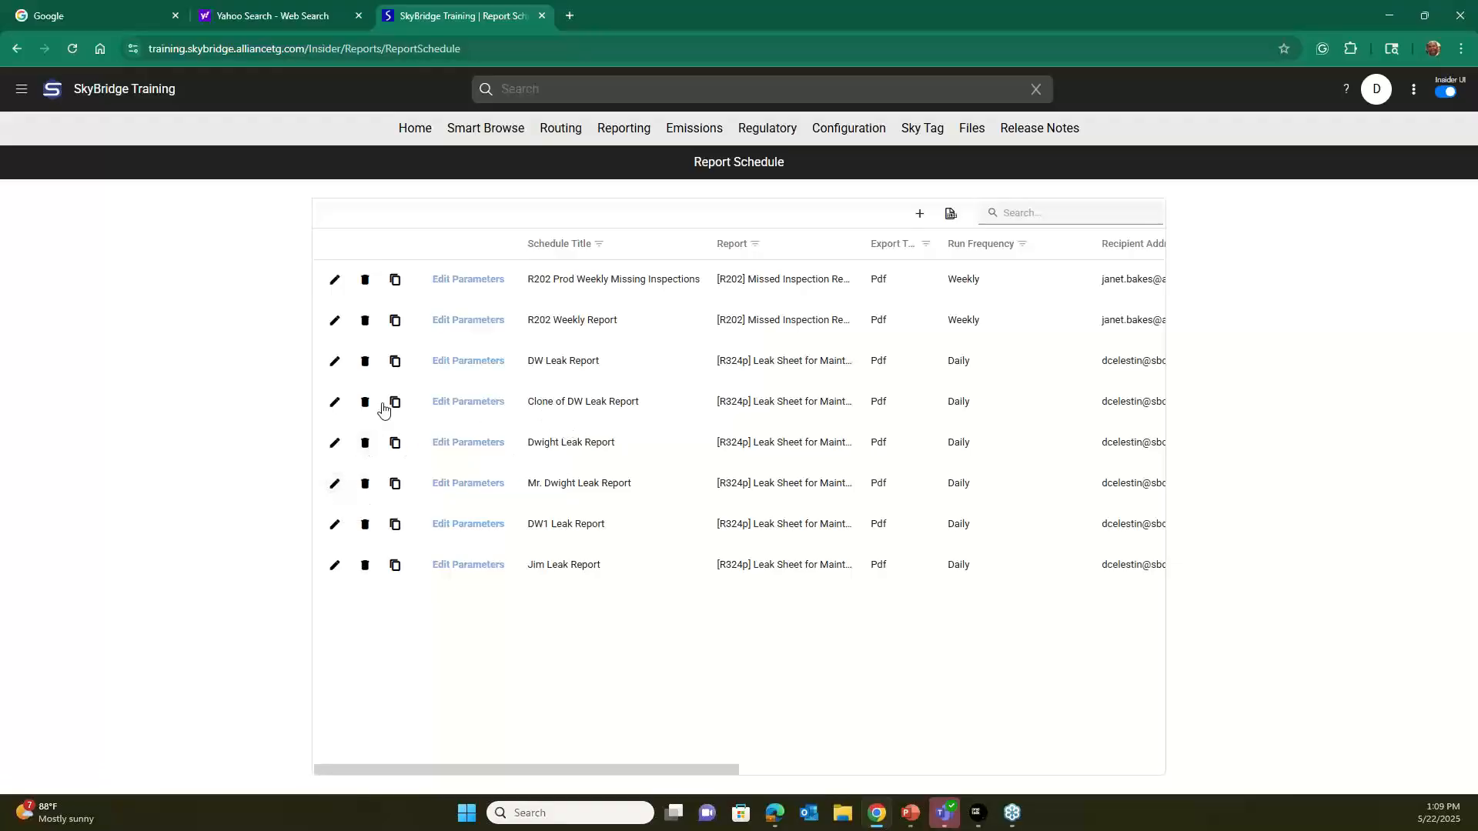
Review the Clone of DW Leak Report settings and the semicolon-separated recipients of the schedule directly above DW1 Leak Report, without saving changes.
{"action": "left_click", "coordinate": [334, 402]}
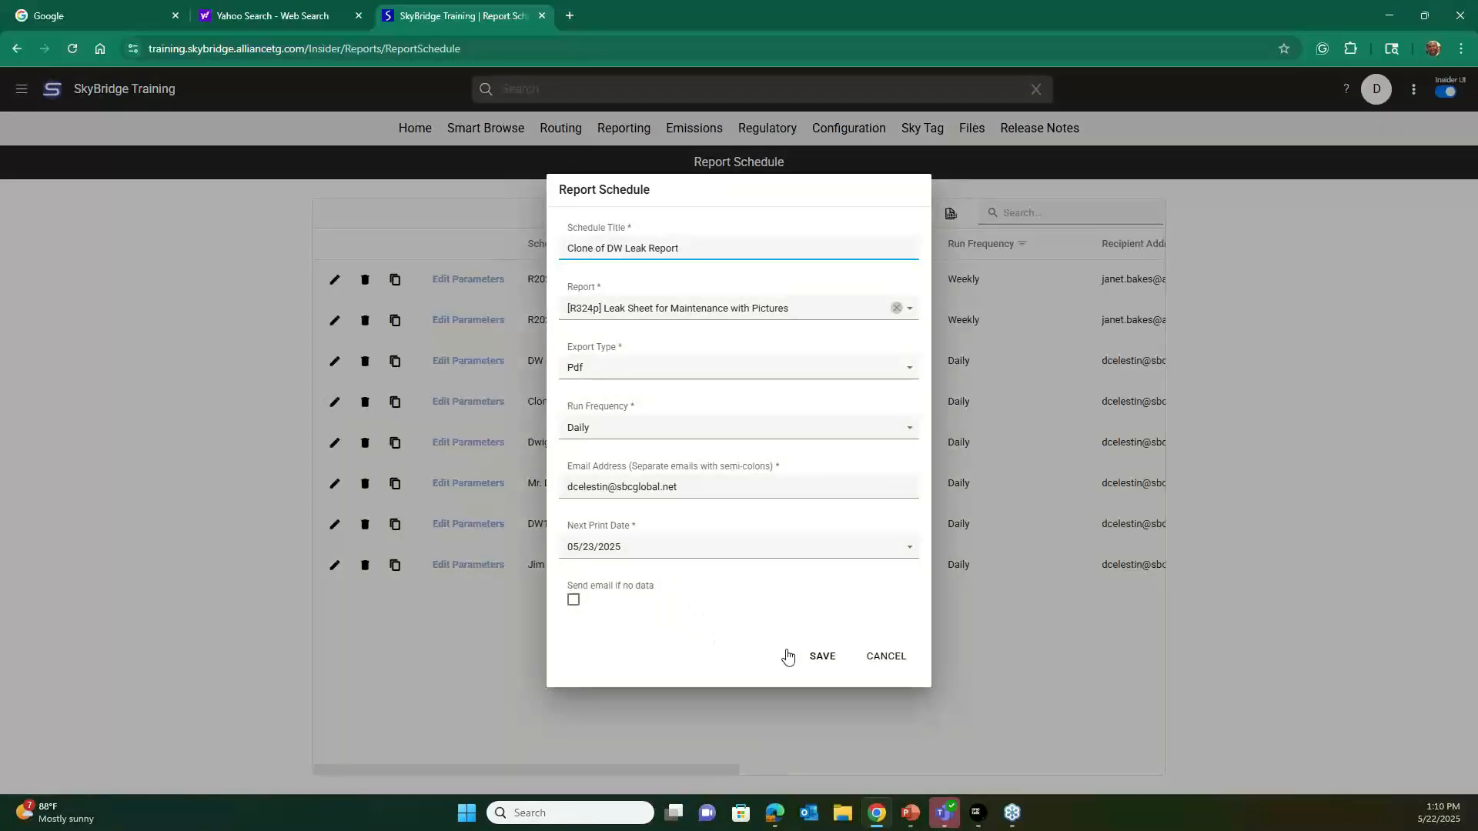
{"action": "left_click", "coordinate": [887, 656]}
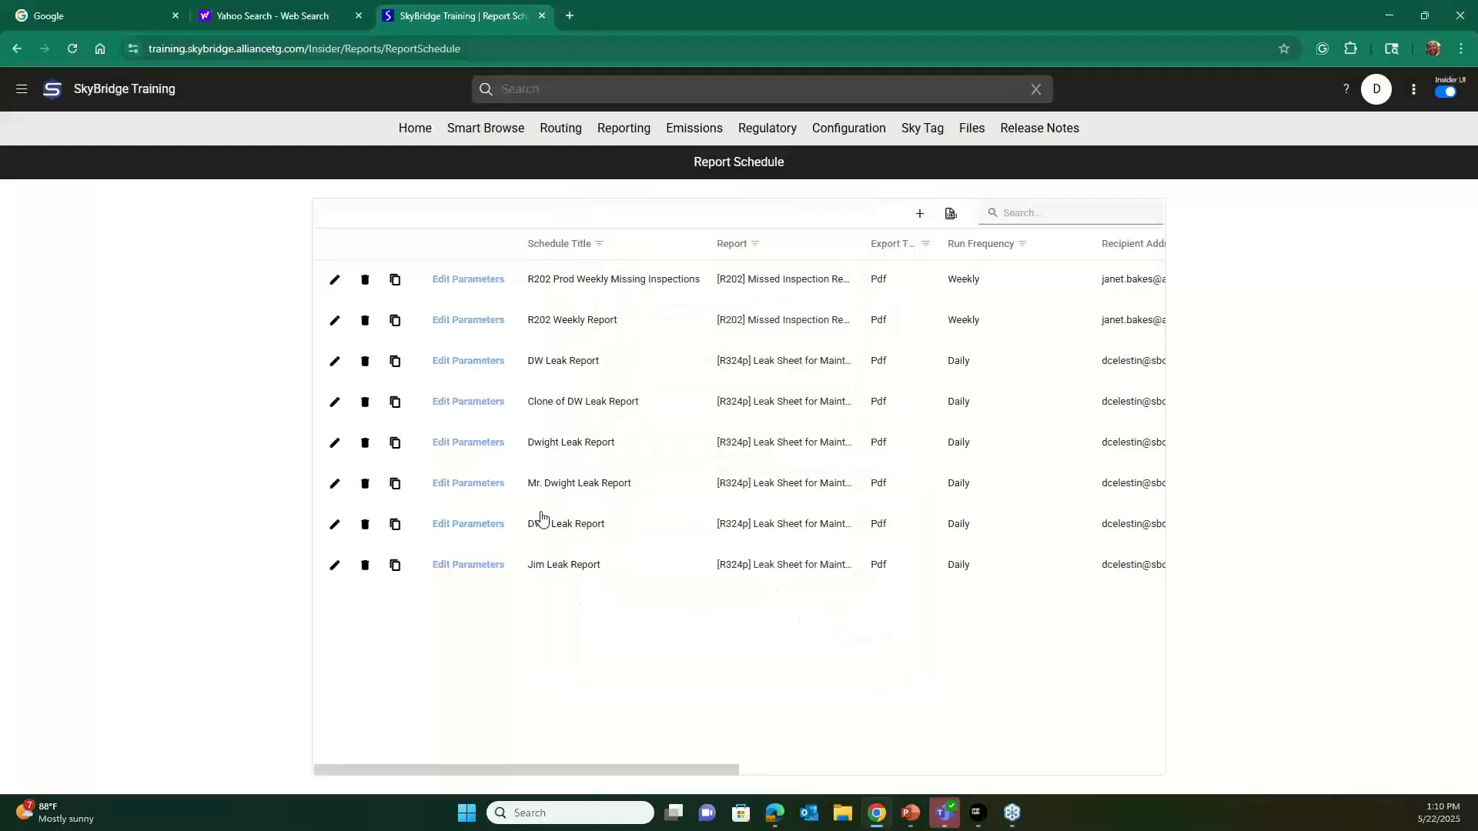
{"action": "left_click", "coordinate": [334, 484]}
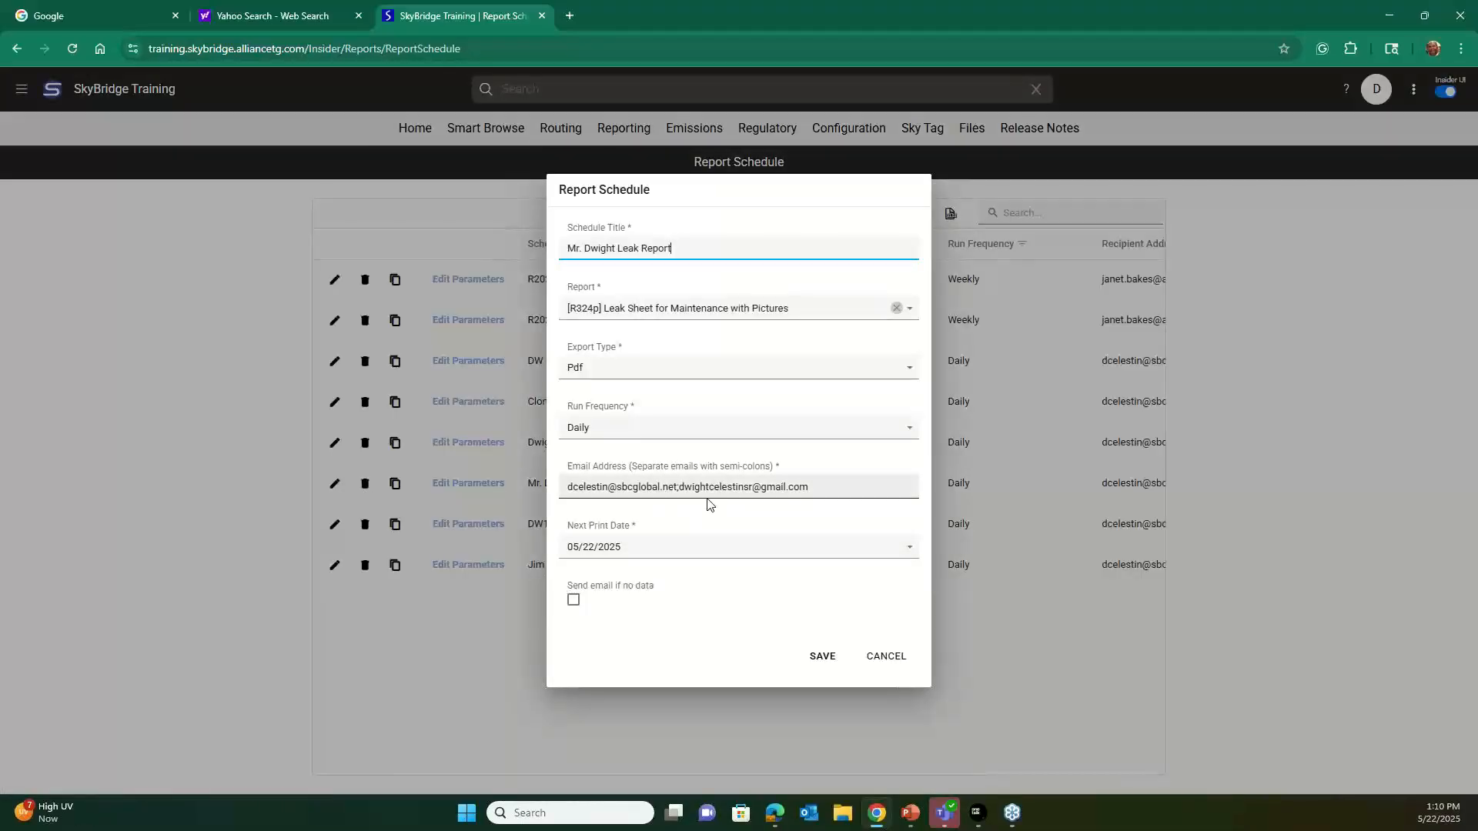
{"action": "left_click", "coordinate": [814, 485]}
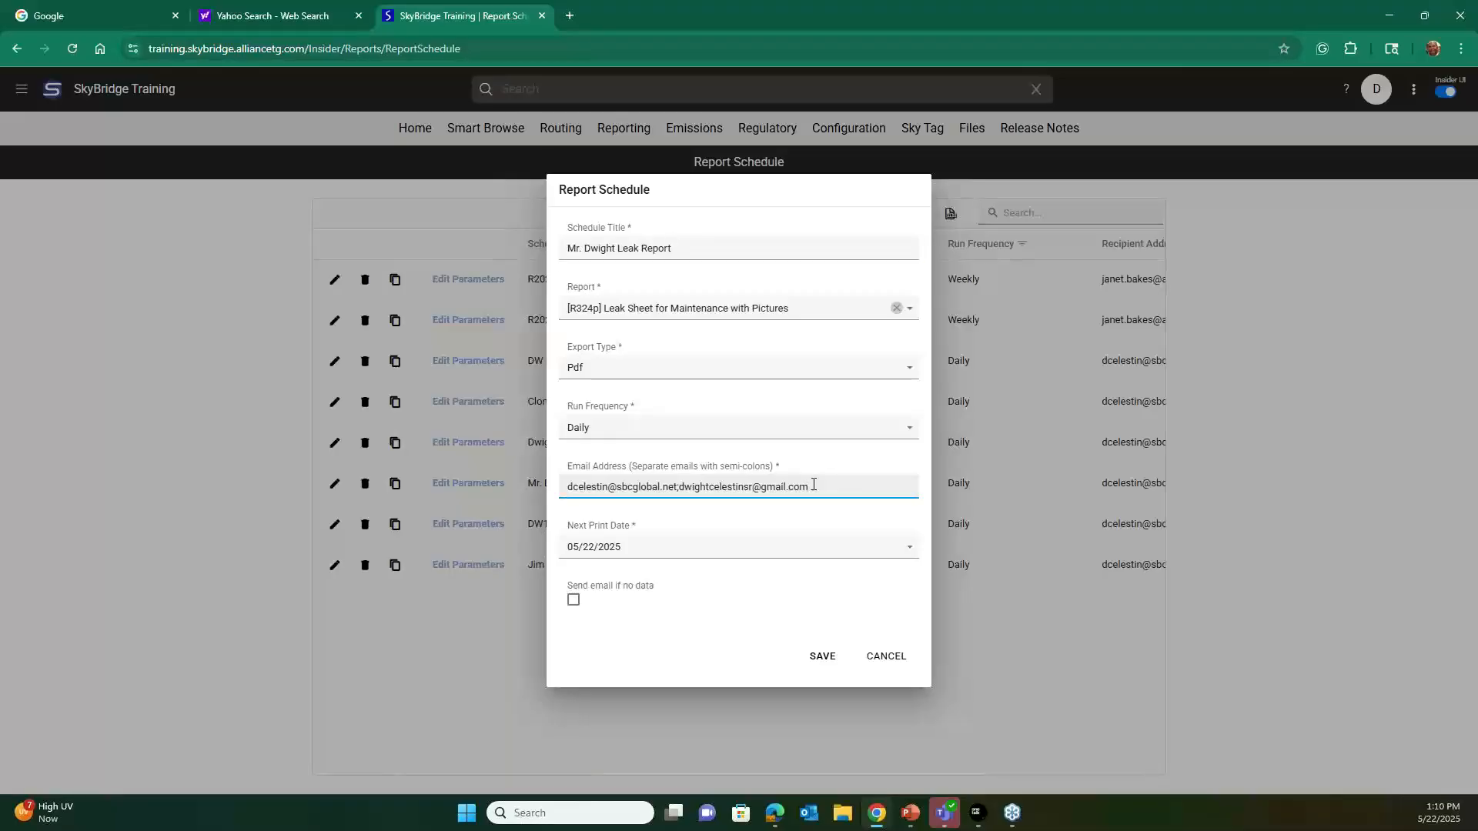
{"action": "left_click", "coordinate": [886, 656]}
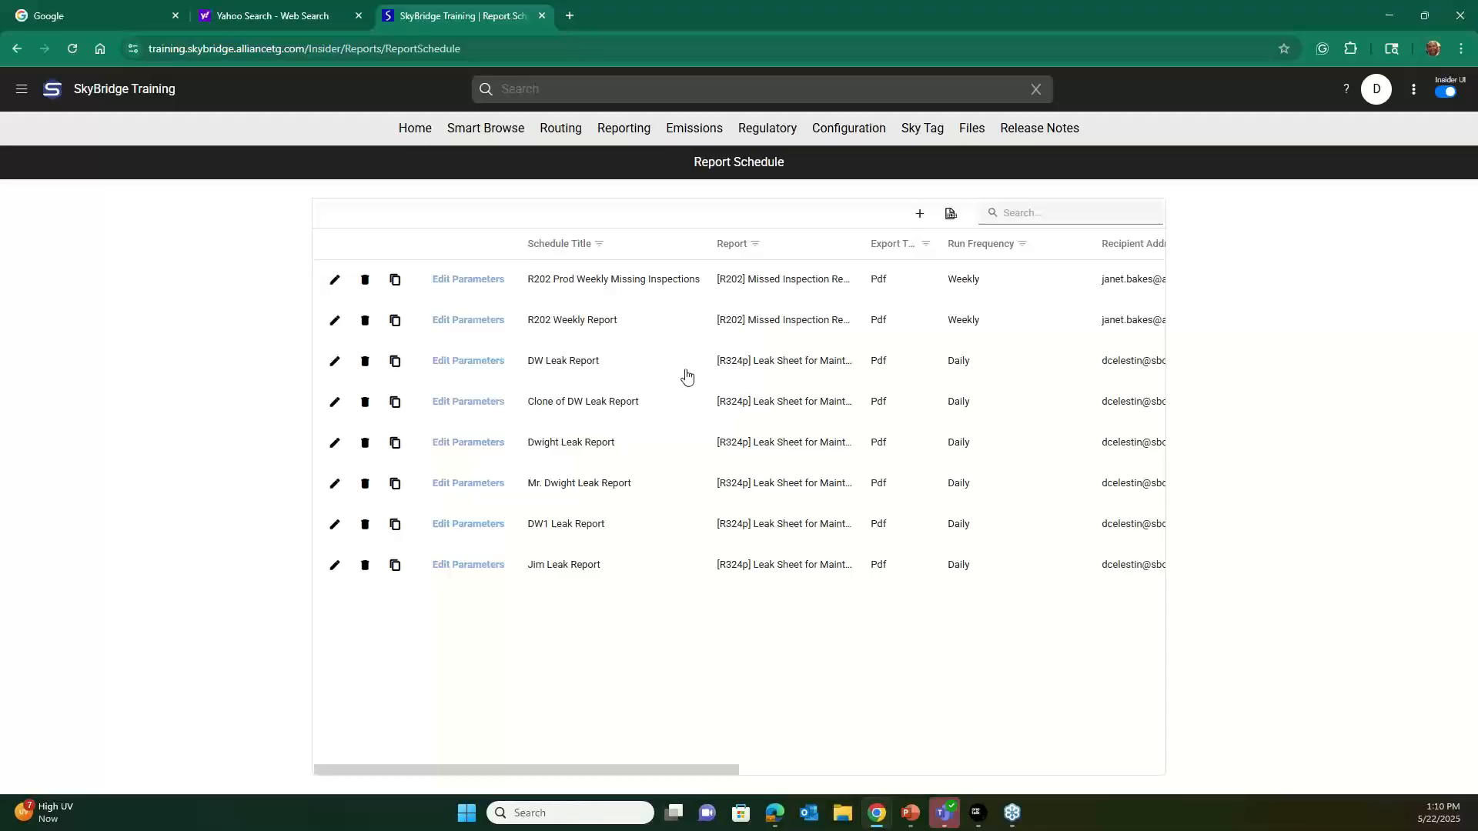
Open the Reports list and view the [R002] Difficult to Monitor Summary report under Component Information.
{"action": "left_click", "coordinate": [608, 136]}
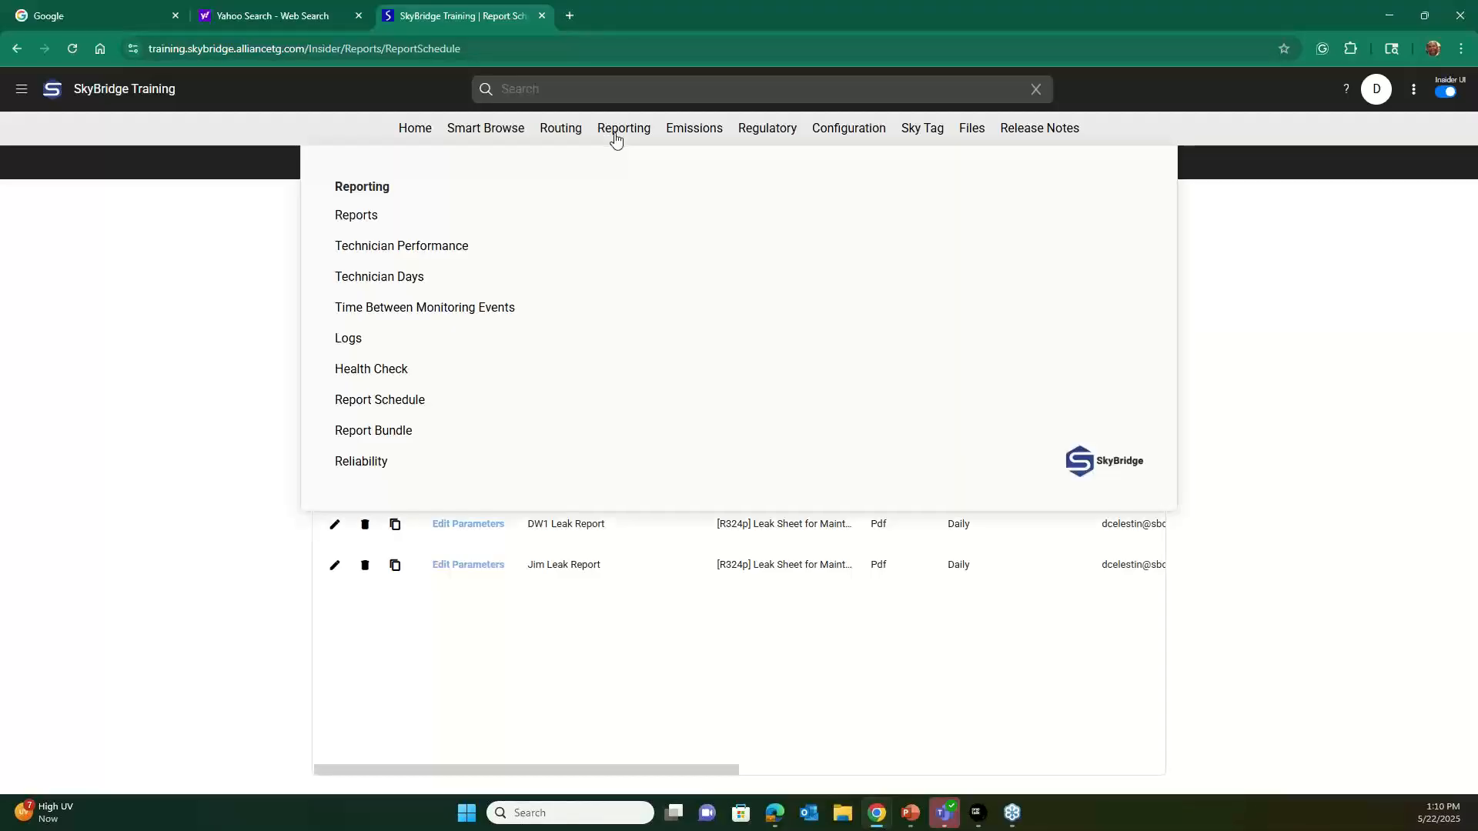
{"action": "left_click", "coordinate": [365, 219]}
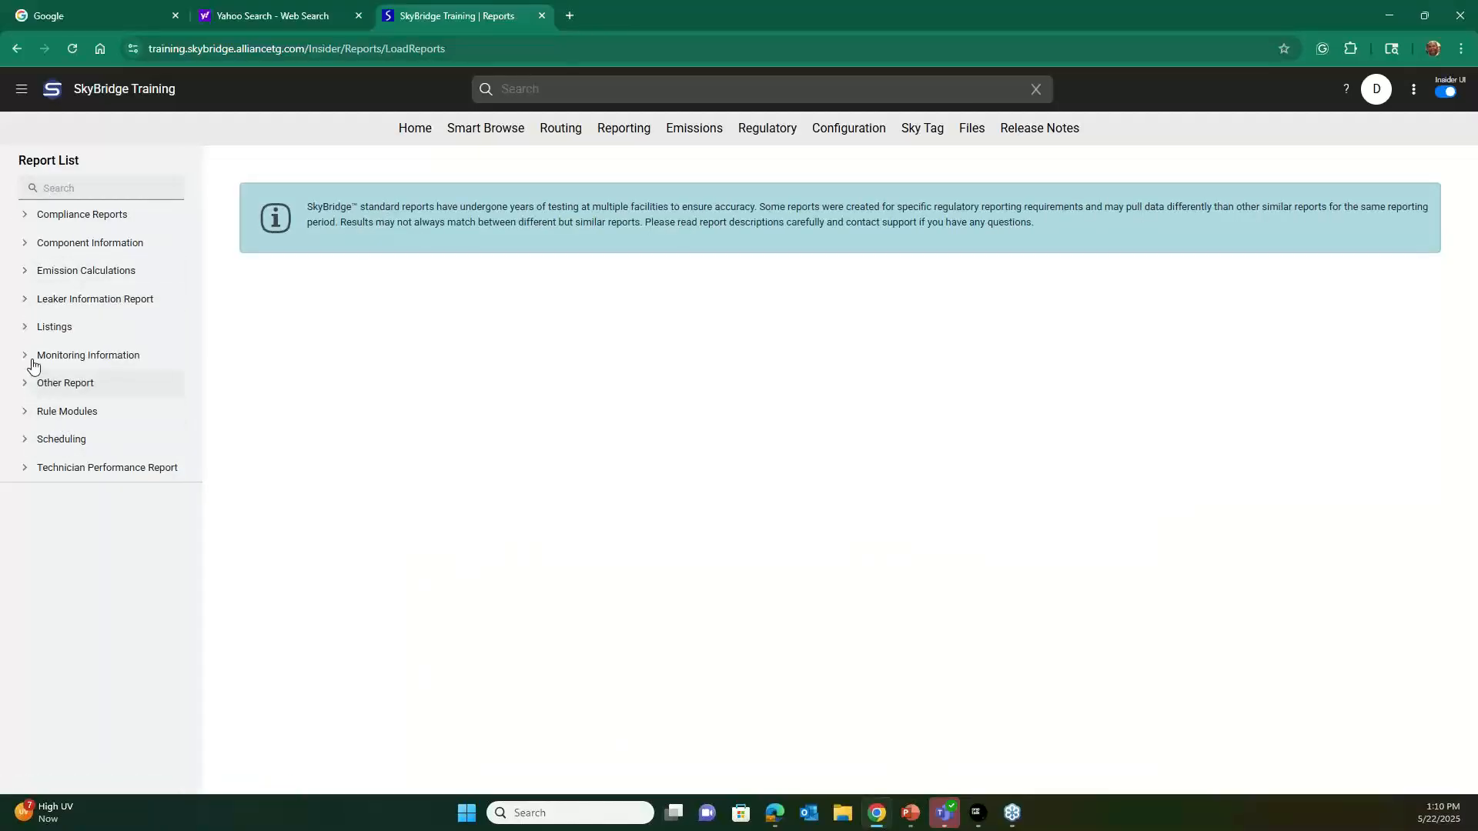
{"action": "left_click", "coordinate": [26, 245]}
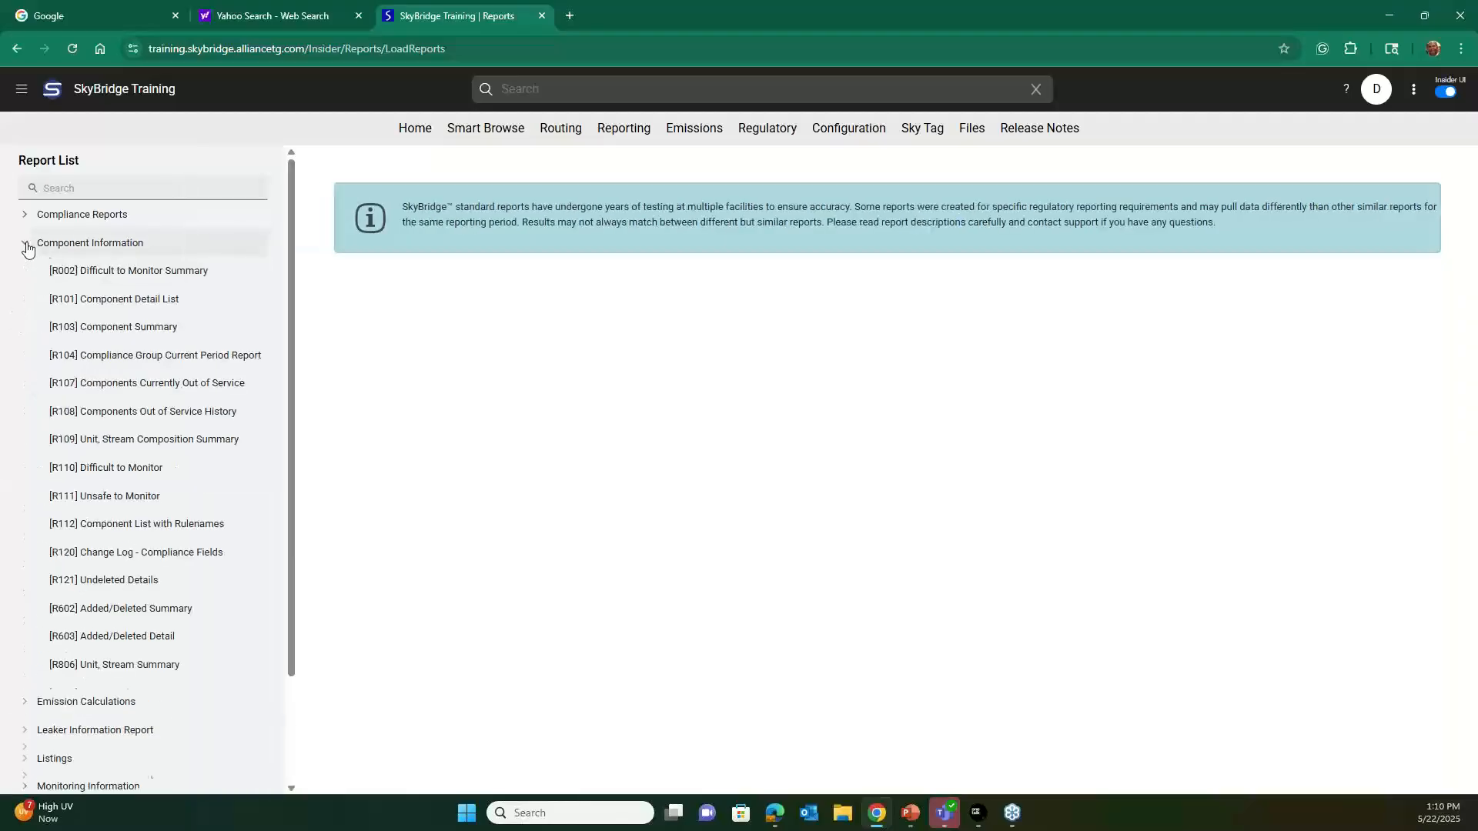
{"action": "left_click", "coordinate": [66, 271]}
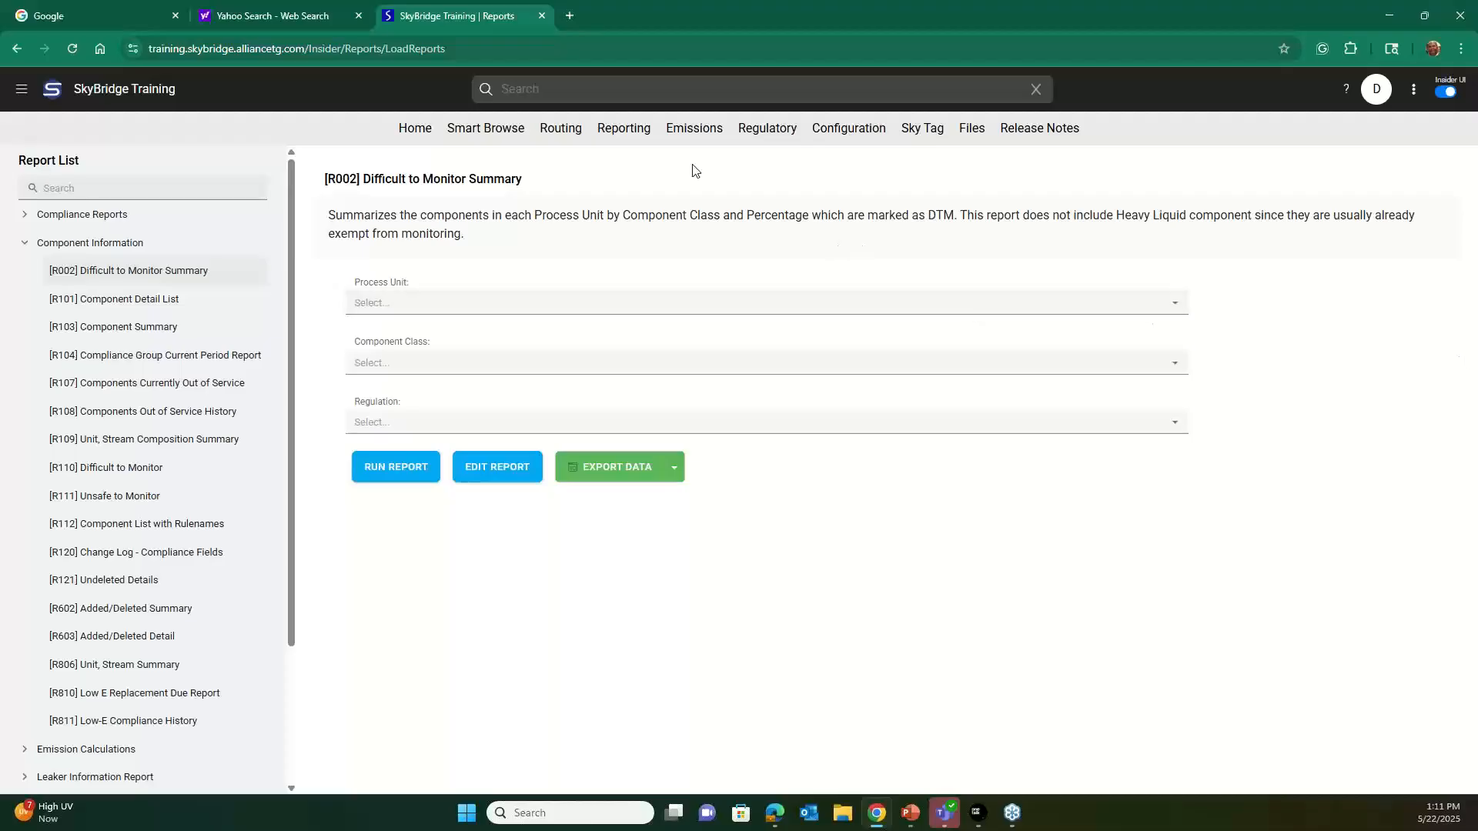
Switch to Report Schedule.pptx in PowerPoint, reposition the automated report email screenshot on slide 6, and return to SkyBridge.
{"action": "mouse_move", "coordinate": [629, 139]}
{"action": "left_click", "coordinate": [913, 819]}
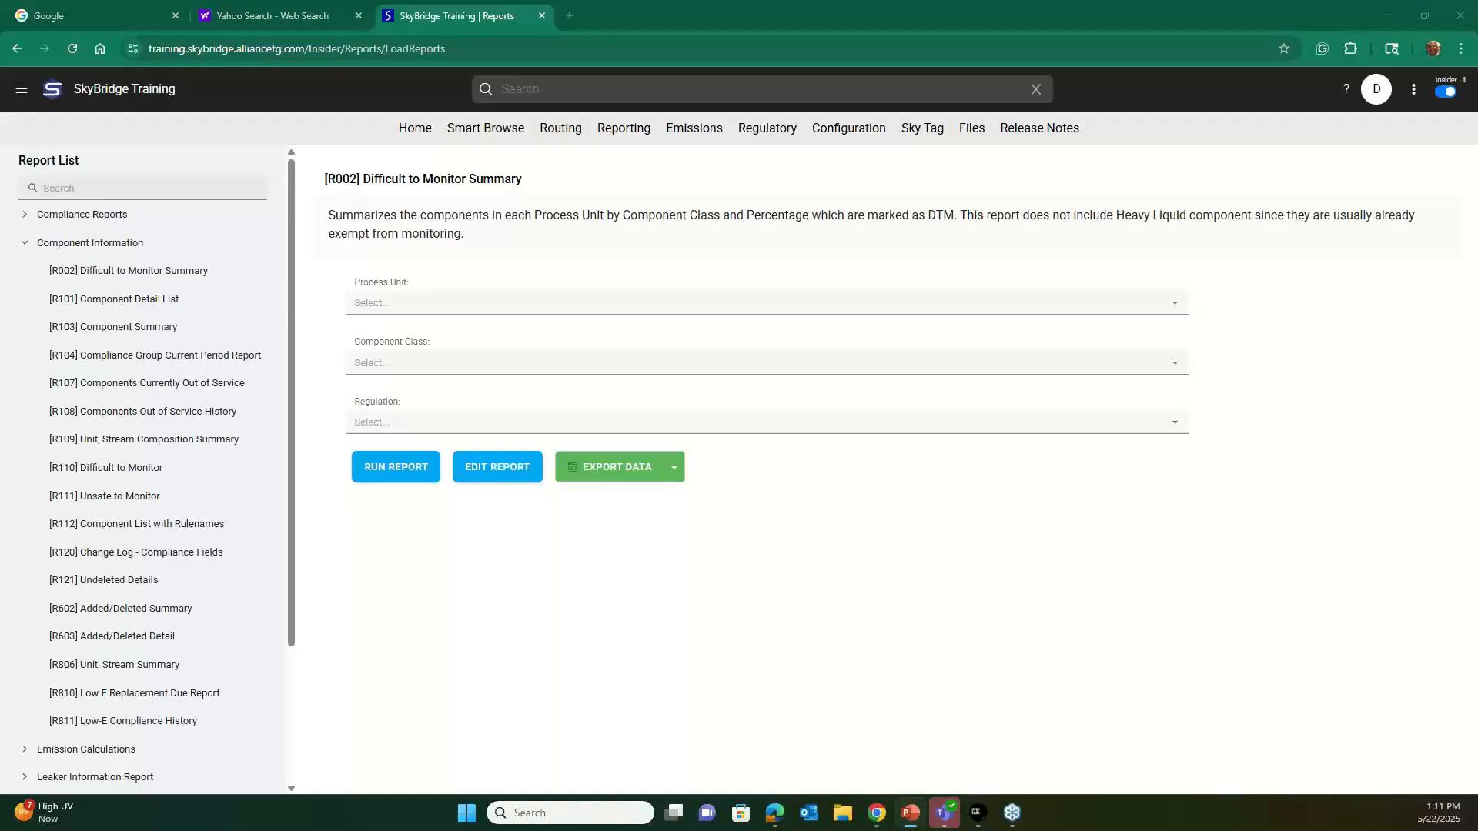
{"action": "left_click_drag", "start_coordinate": [1477, 112], "coordinate": [689, 120]}
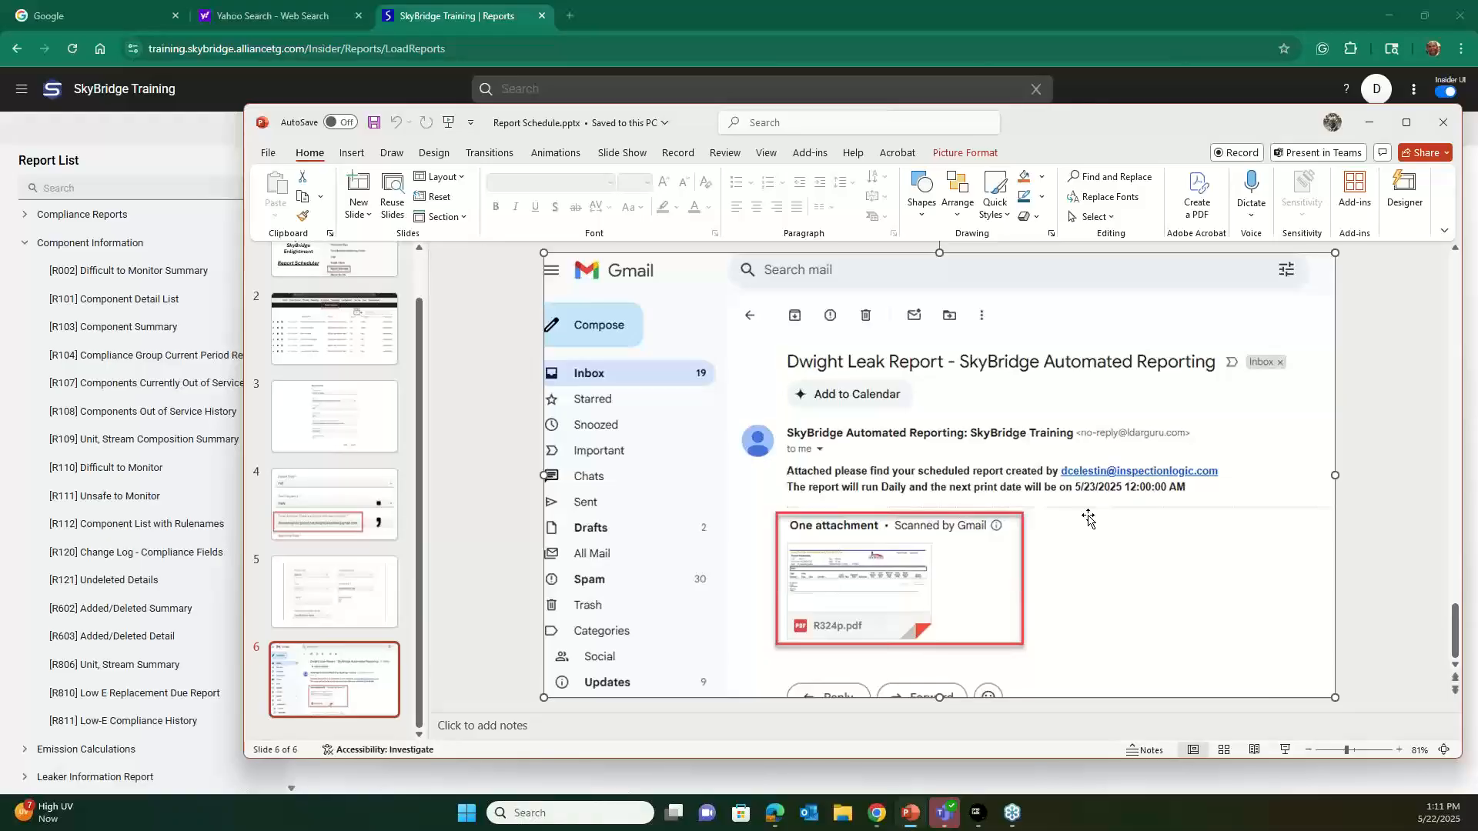
{"action": "left_click_drag", "start_coordinate": [878, 264], "coordinate": [941, 274]}
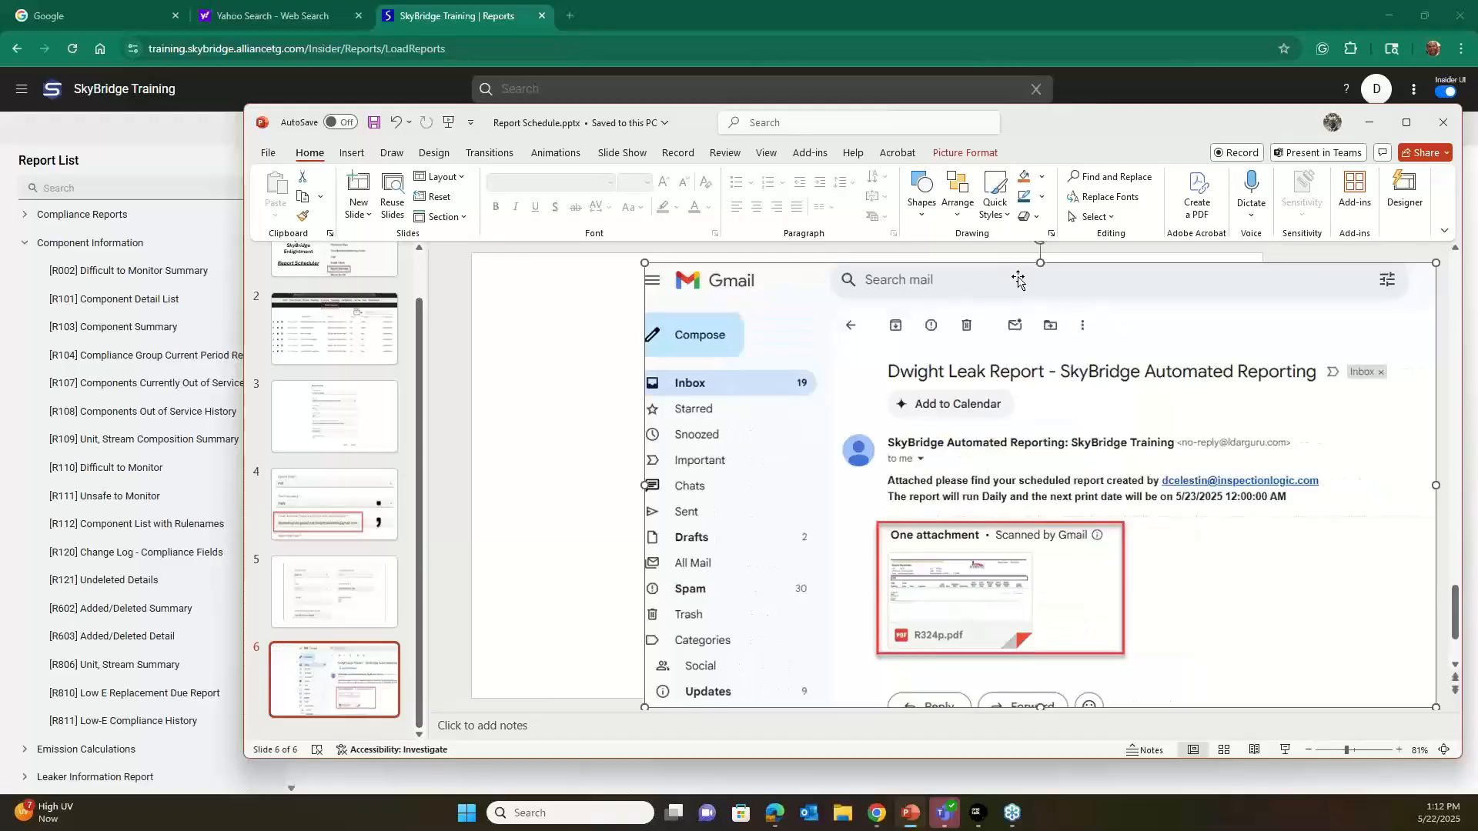
{"action": "mouse_move", "coordinate": [1029, 286]}
{"action": "left_mouse_down"}
{"action": "mouse_move", "coordinate": [1381, 287]}
{"action": "mouse_move", "coordinate": [1028, 287]}
{"action": "left_mouse_up"}
{"action": "left_click_drag", "start_coordinate": [1209, 285], "coordinate": [1110, 371]}
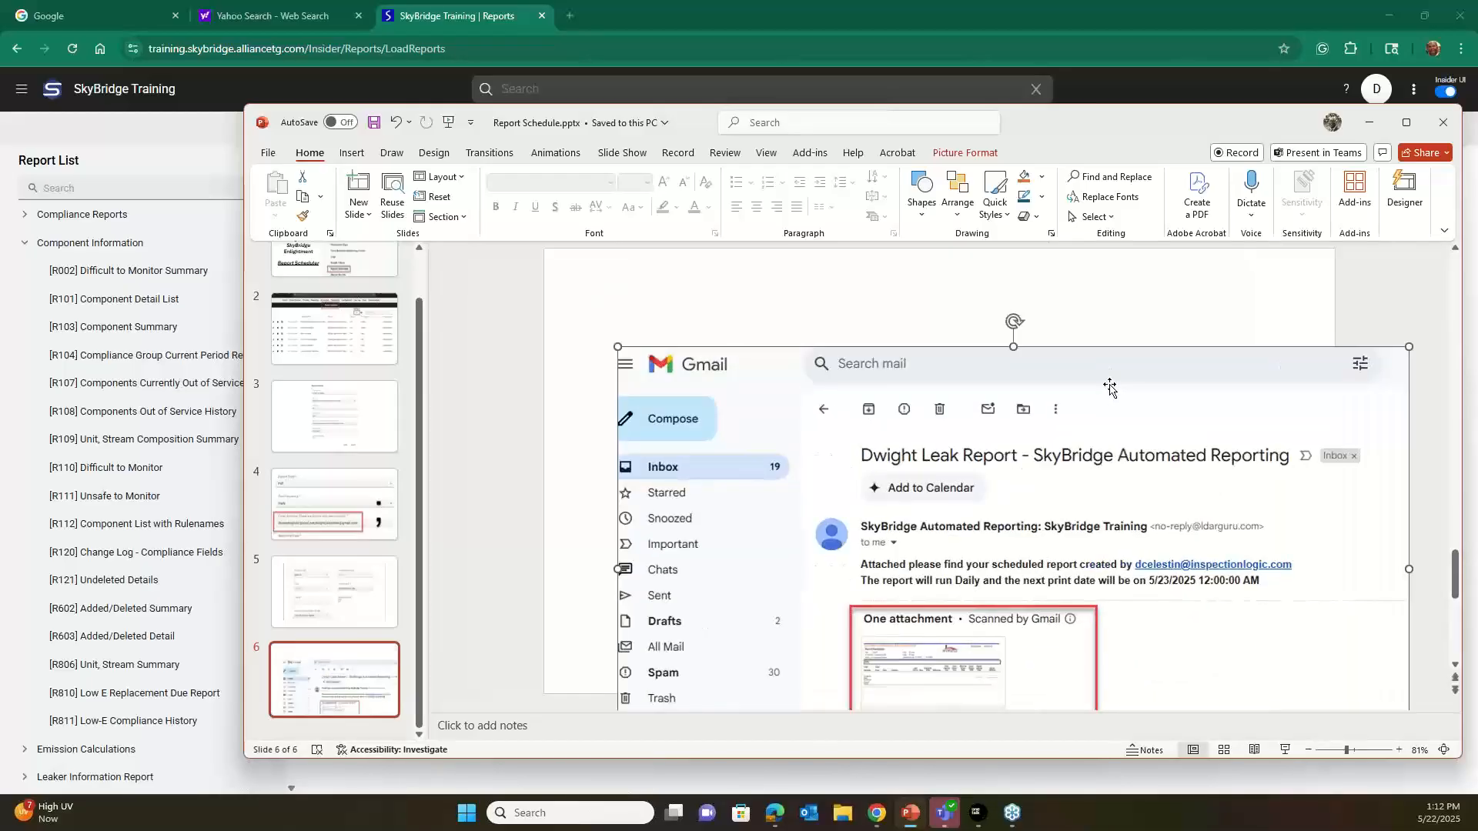
{"action": "left_click_drag", "start_coordinate": [1109, 389], "coordinate": [1043, 317]}
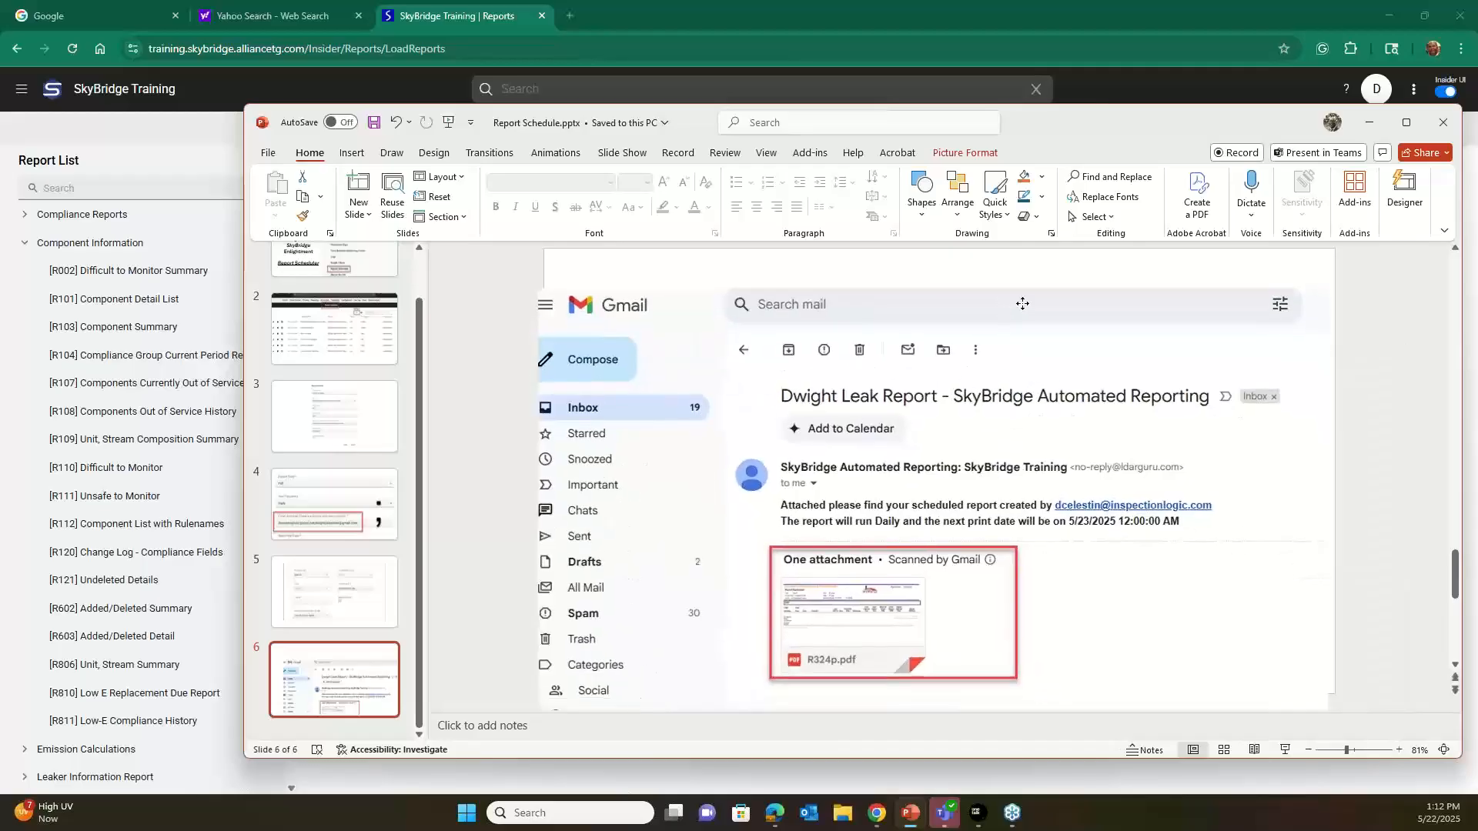
{"action": "left_click", "coordinate": [1372, 126]}
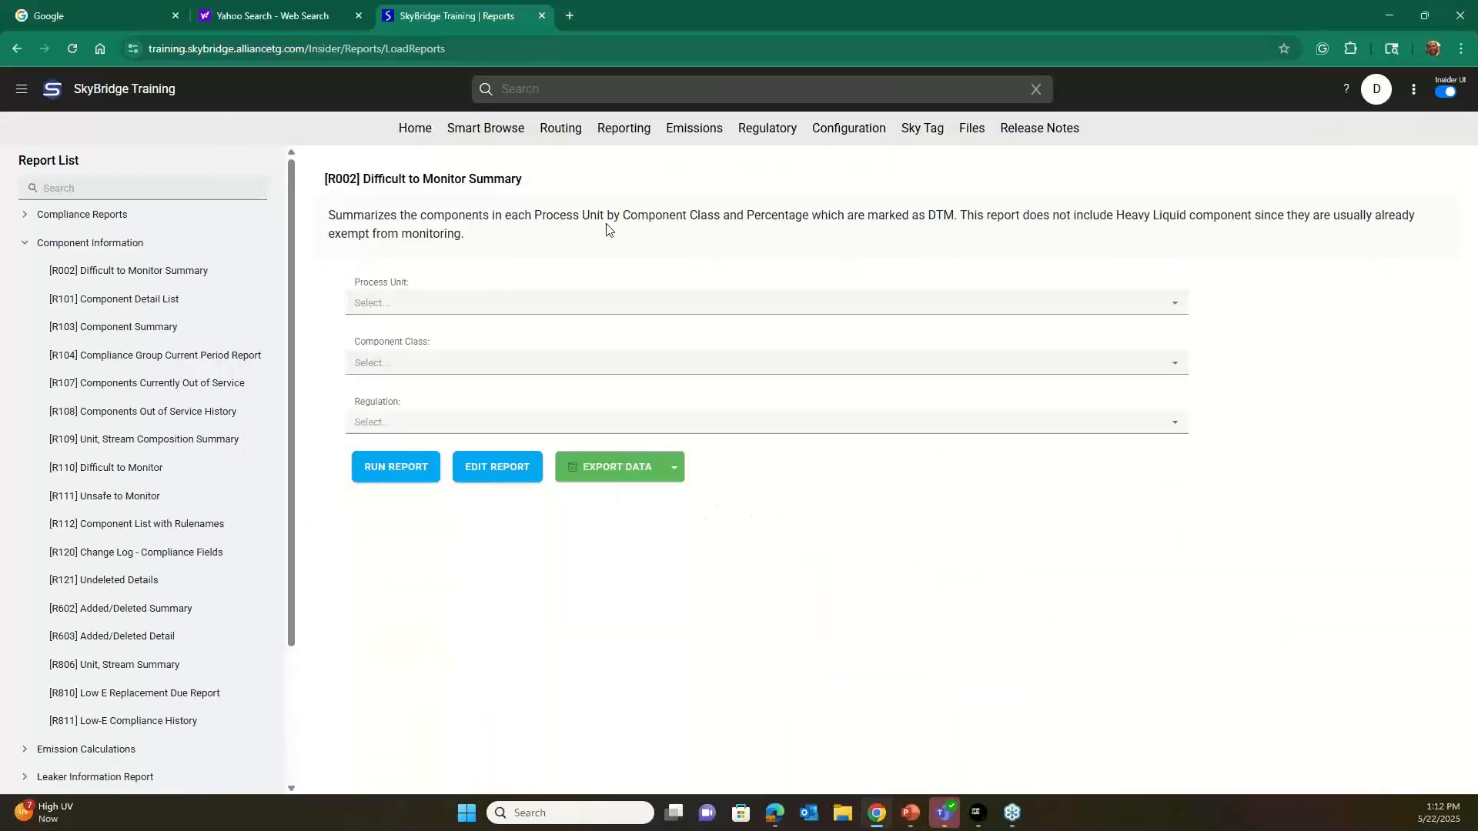
View the [R121] Undeleted Details and [R811] Low-E Compliance History reports and look through the remaining report categories.
{"action": "left_click", "coordinate": [51, 583]}
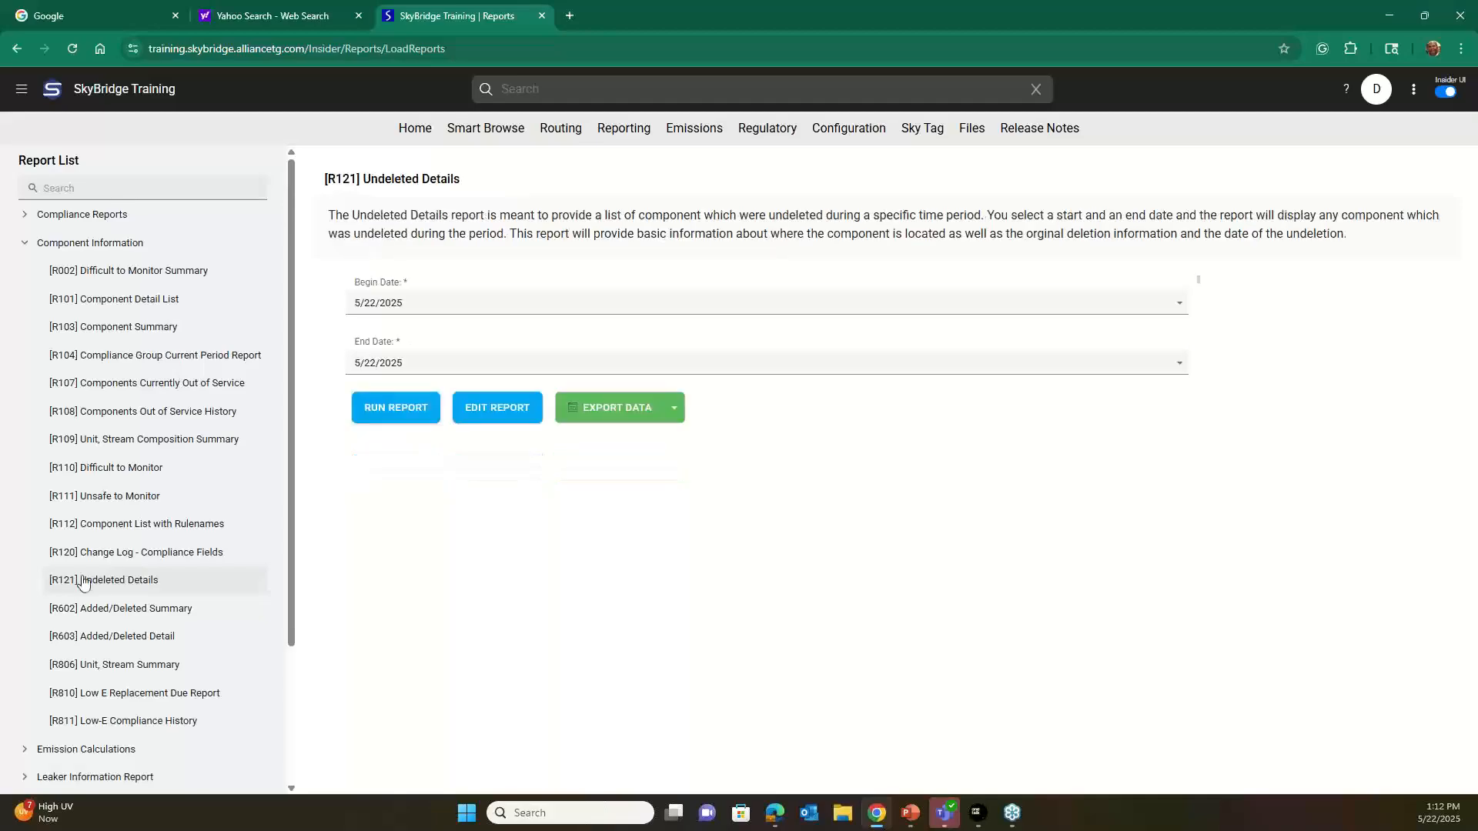
{"action": "scroll", "coordinate": [108, 583], "scroll_direction": "down", "scroll_amount": 2}
{"action": "left_click", "coordinate": [108, 583]}
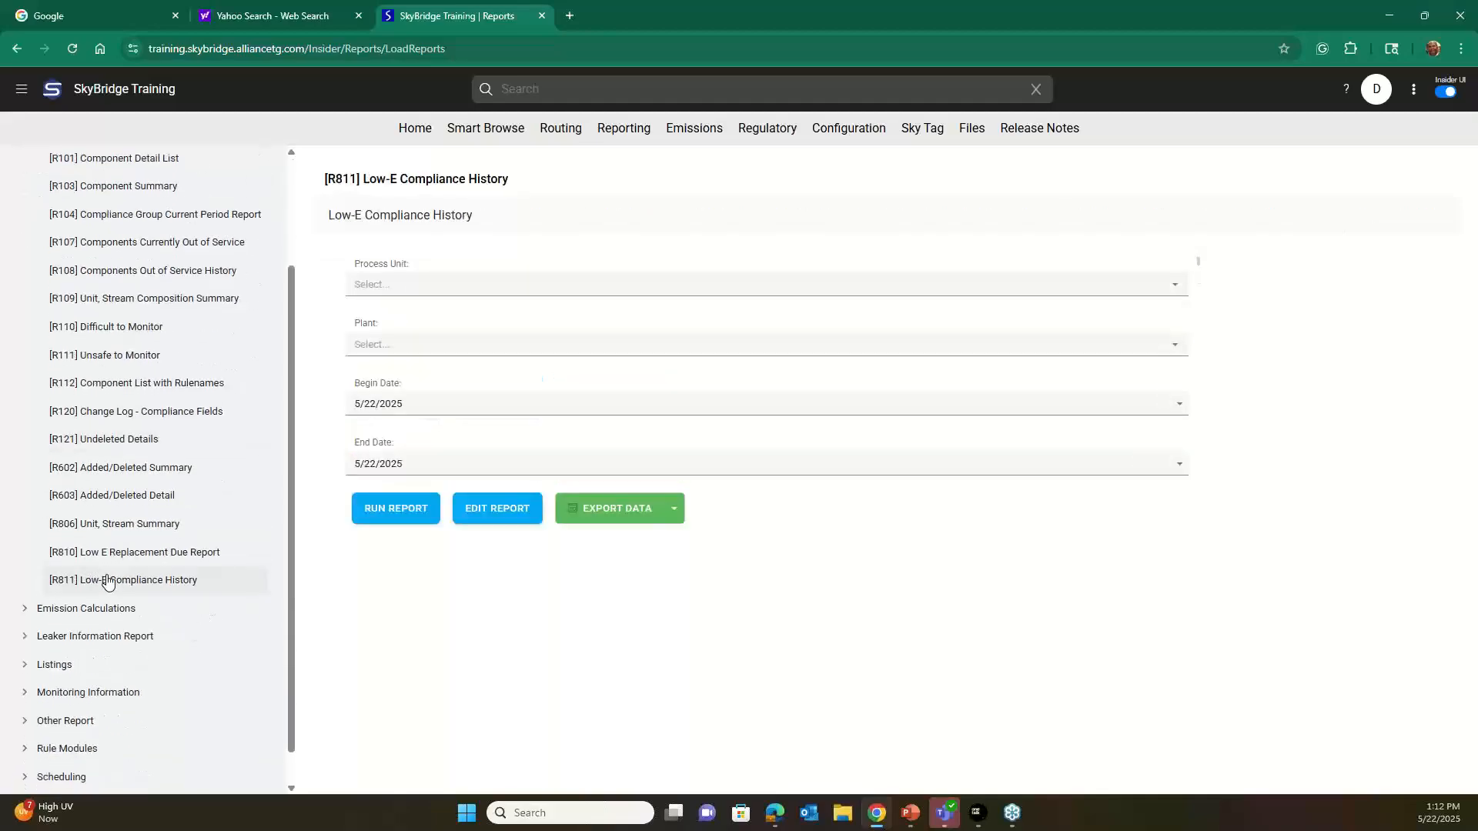
{"action": "scroll", "coordinate": [107, 583], "scroll_direction": "down", "scroll_amount": 1}
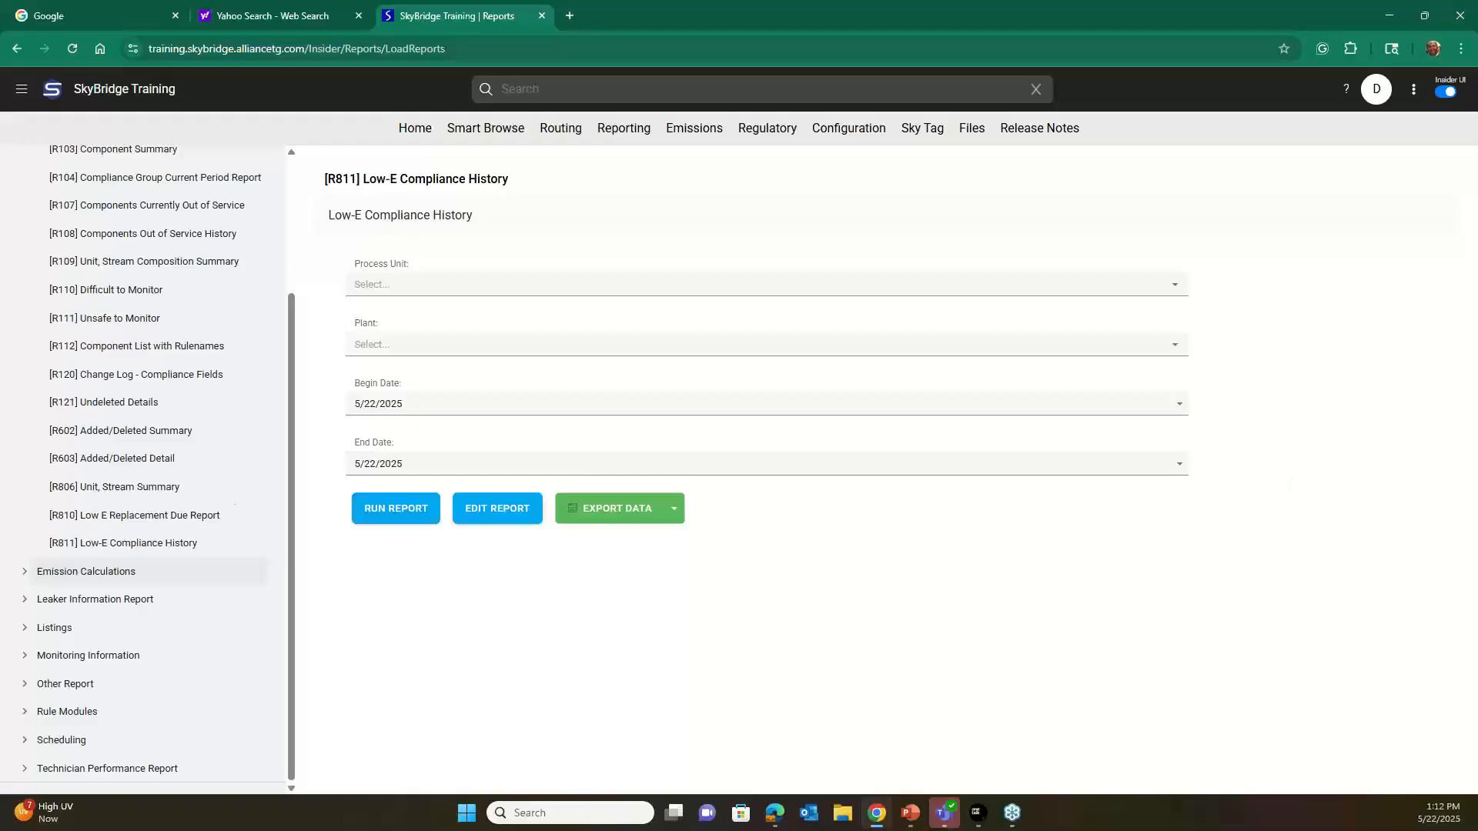
Switch to PowerPoint to review the scheduled report email example again, and return to SkyBridge.
{"action": "left_click", "coordinate": [910, 813]}
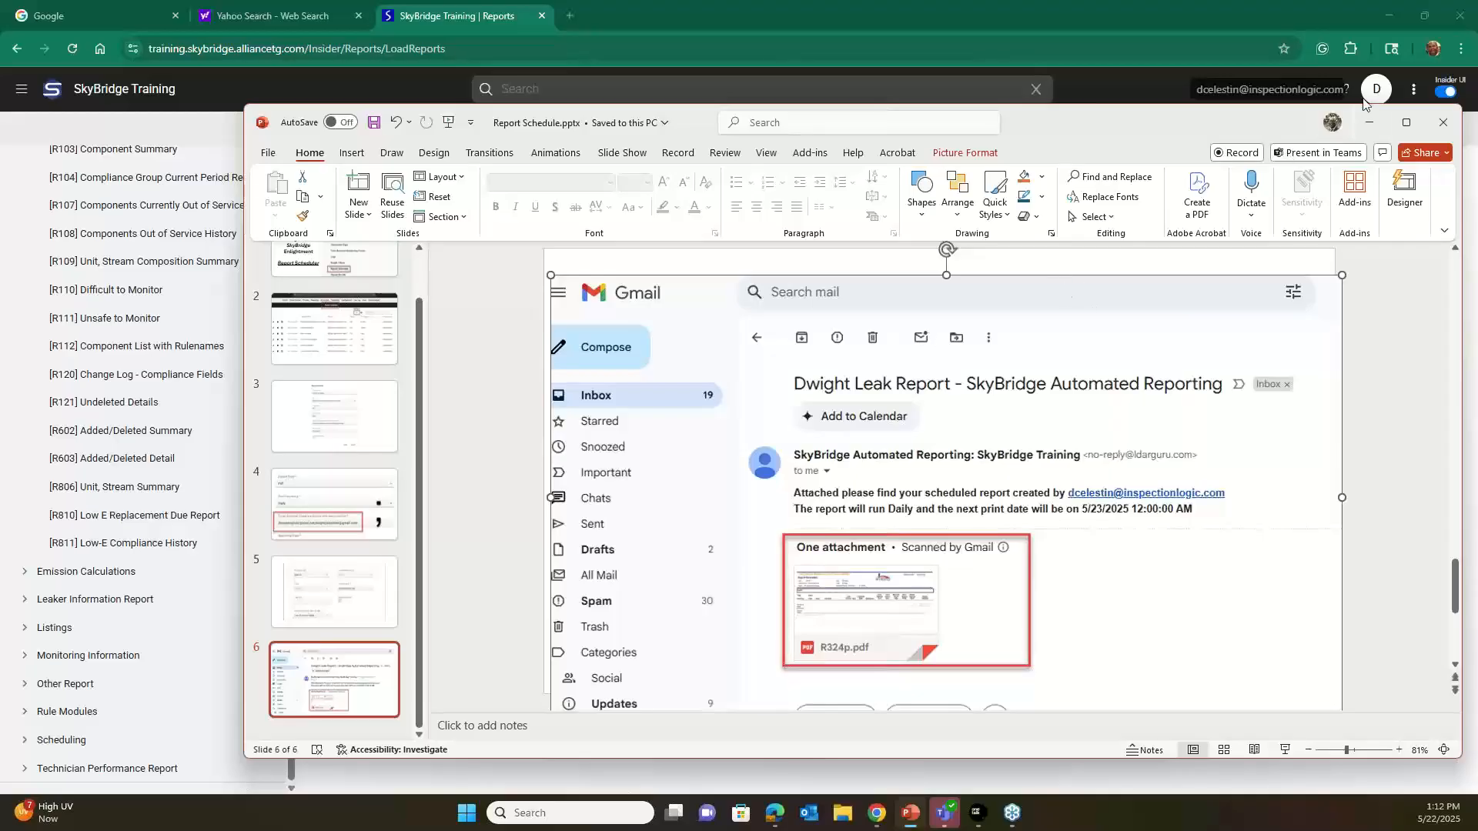
{"action": "left_click", "coordinate": [1369, 122]}
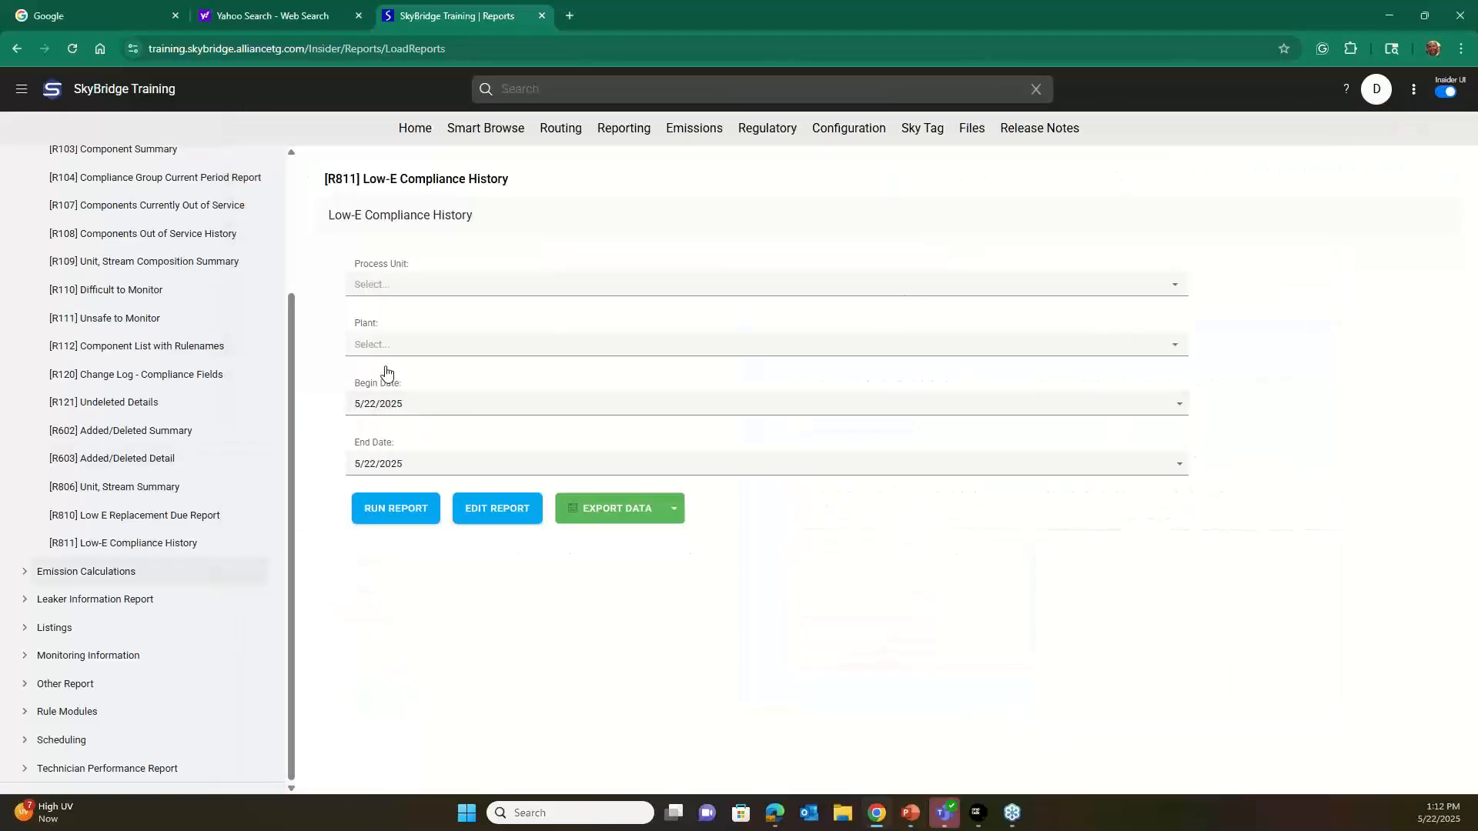
Show the available Reporting features, including Report Schedule and Report Bundle.
{"action": "left_click", "coordinate": [616, 137]}
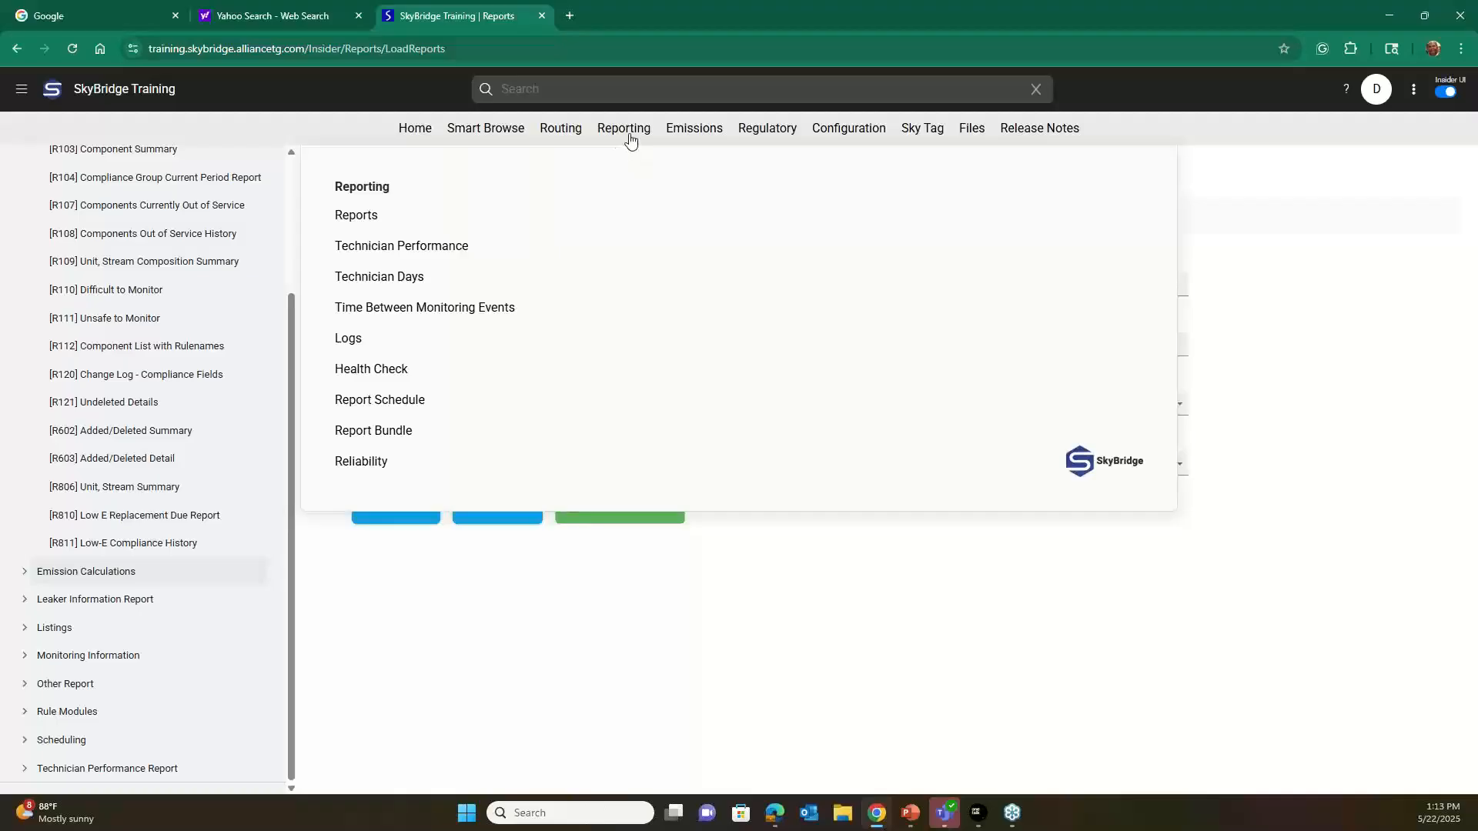
{"action": "left_click", "coordinate": [745, 571]}
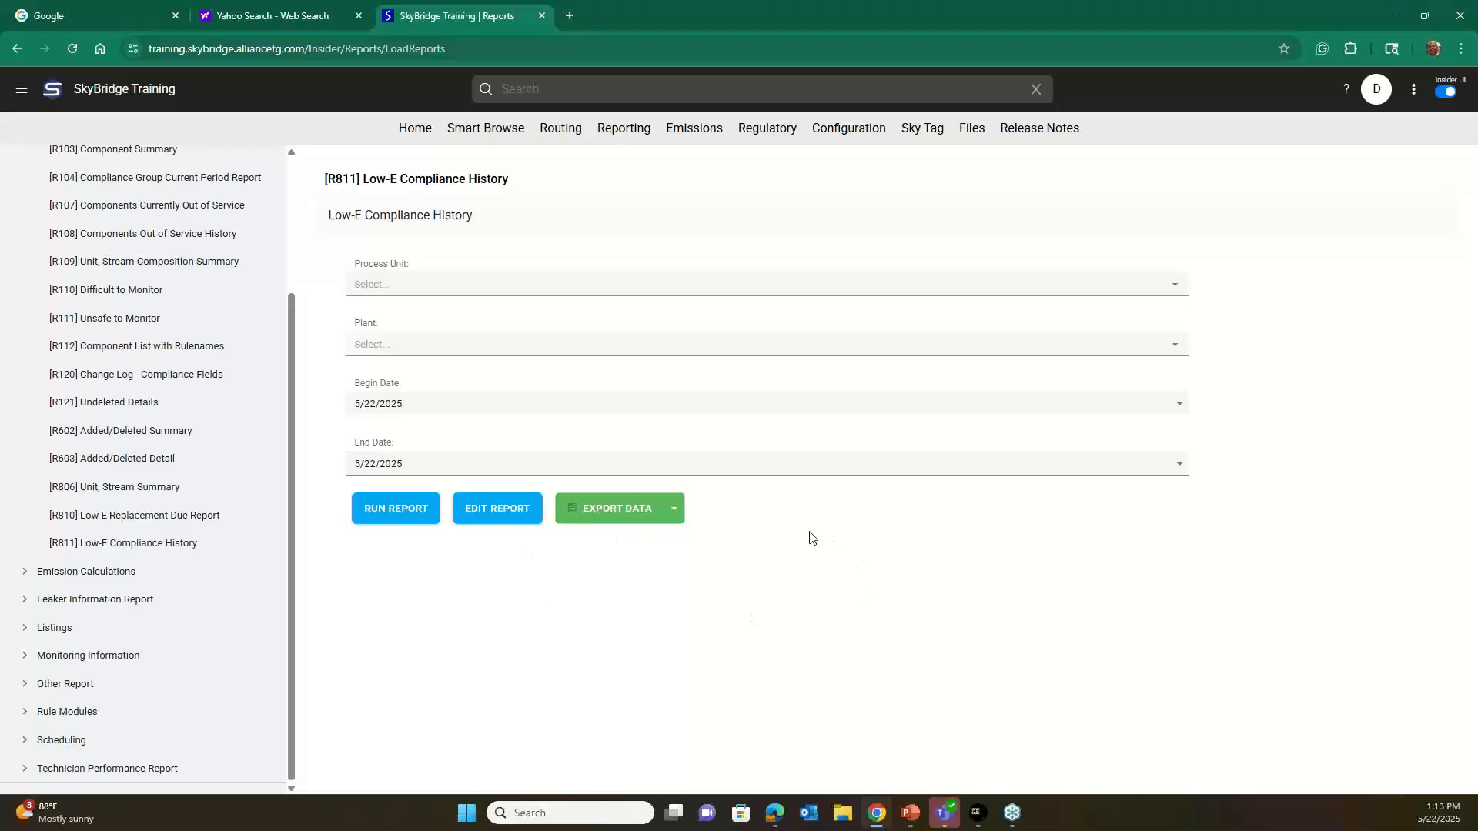
{"action": "left_click", "coordinate": [624, 135]}
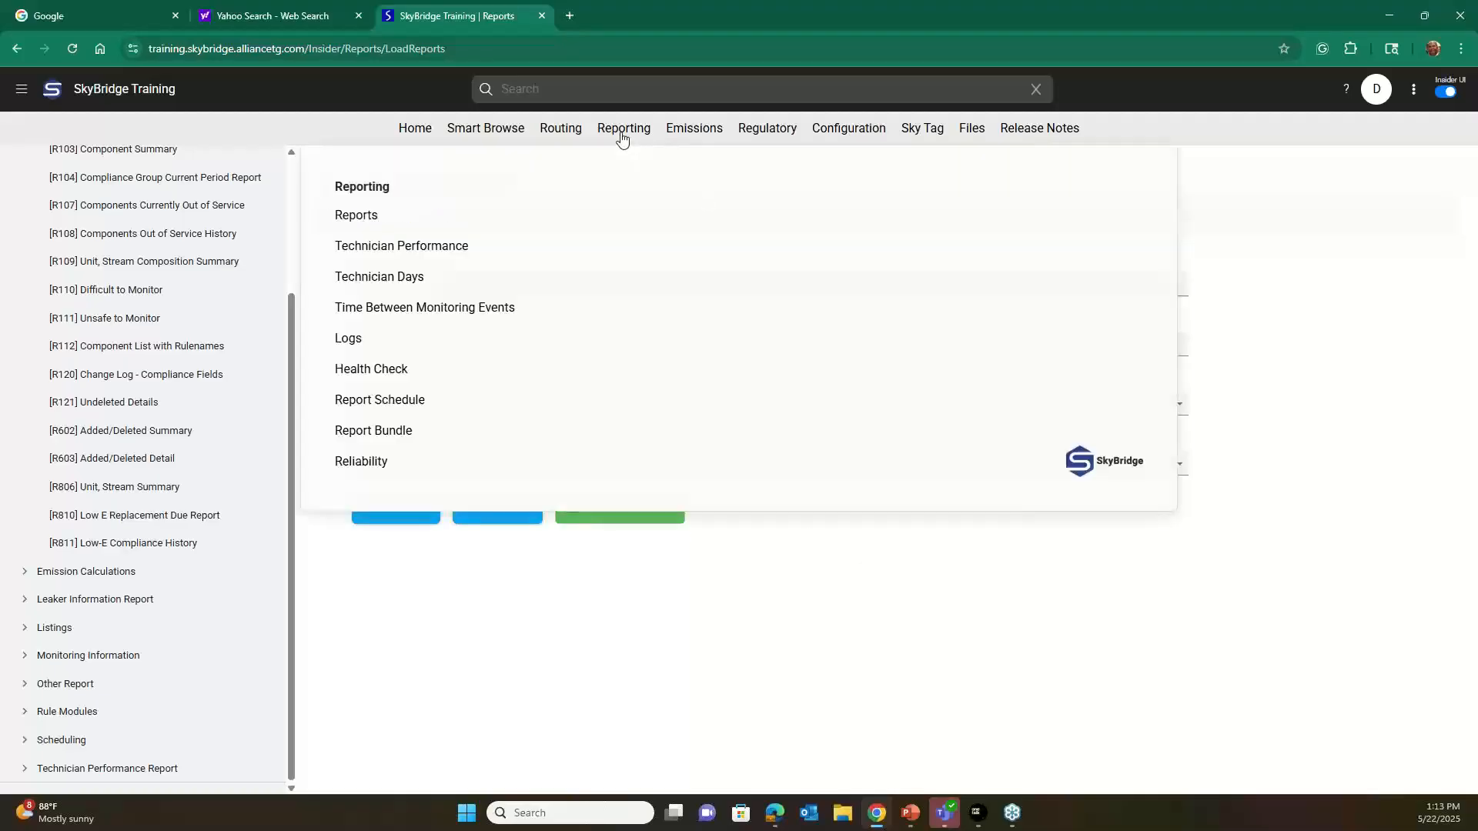